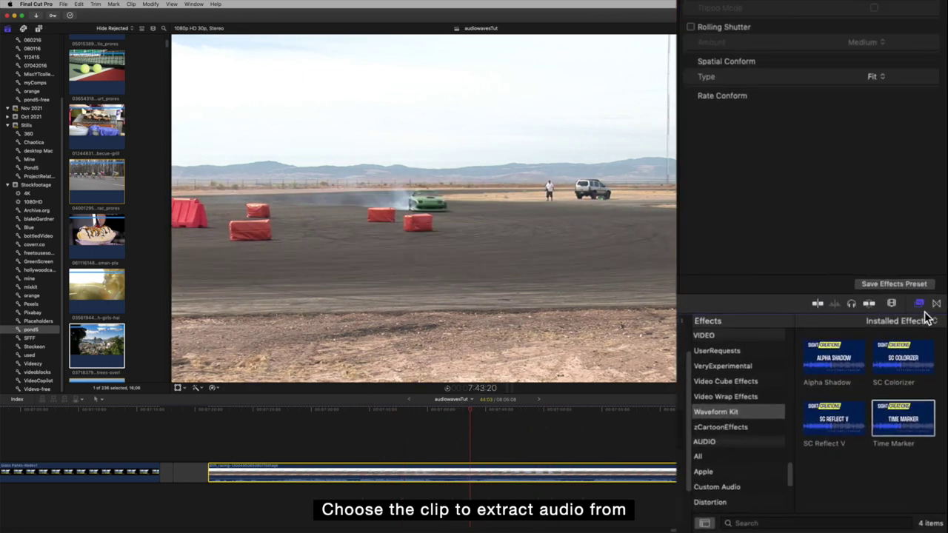
Display timeline clips as waveforms only, with much taller clips and the storyline zoomed out slightly
click(893, 304)
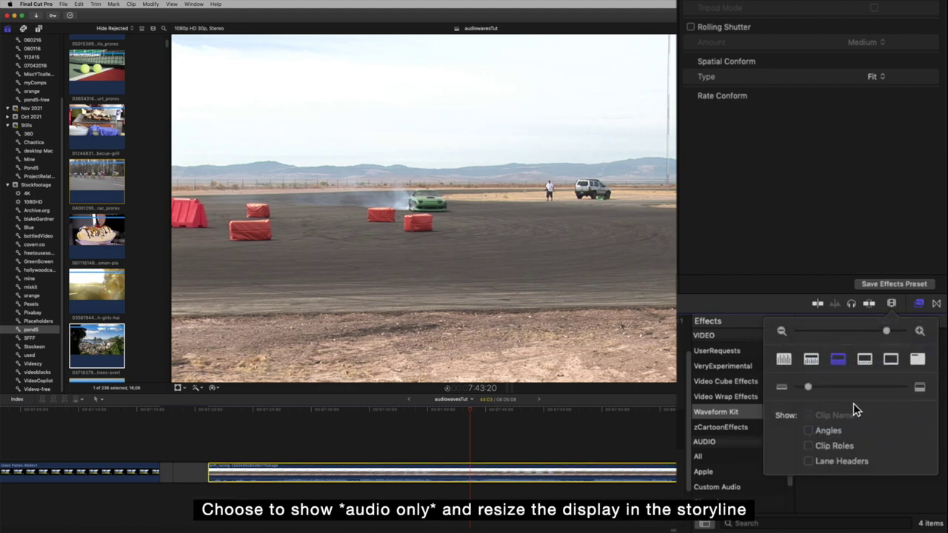
click(785, 360)
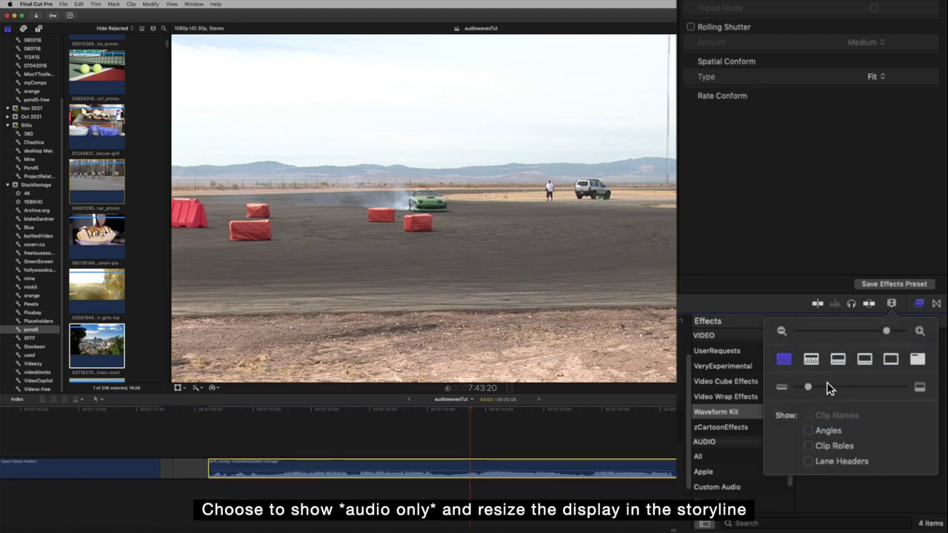
drag(812, 388, 900, 394)
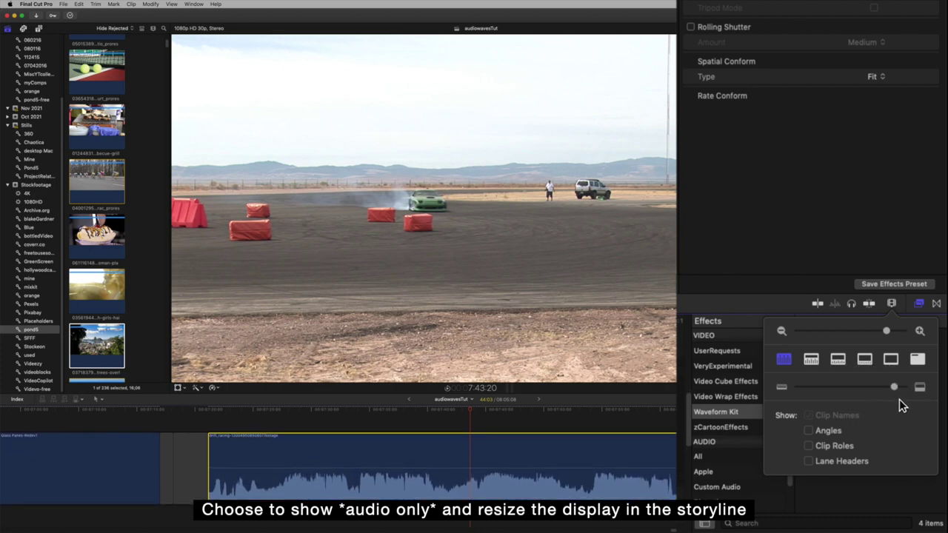
drag(891, 330, 886, 329)
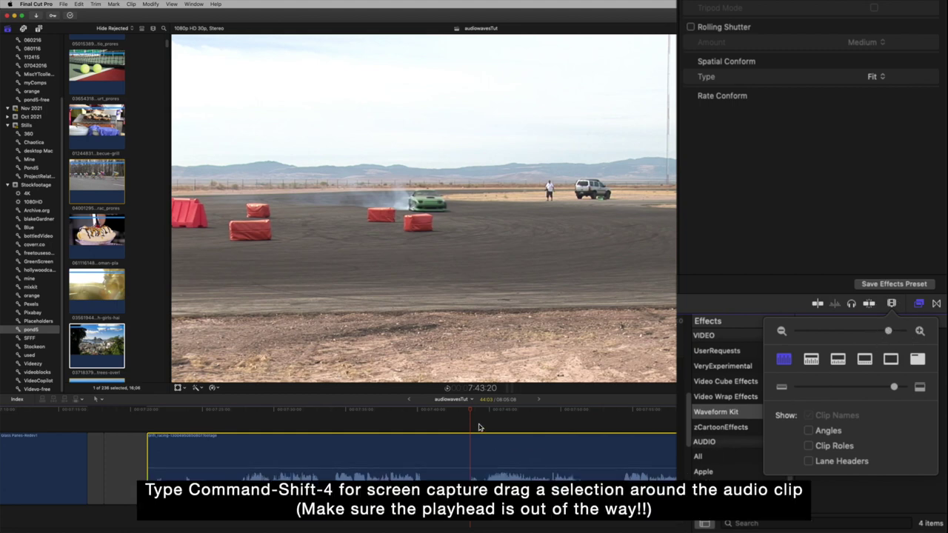
Screenshot the region around the drift-racing audio waveform and open the capture for markup
click(128, 412)
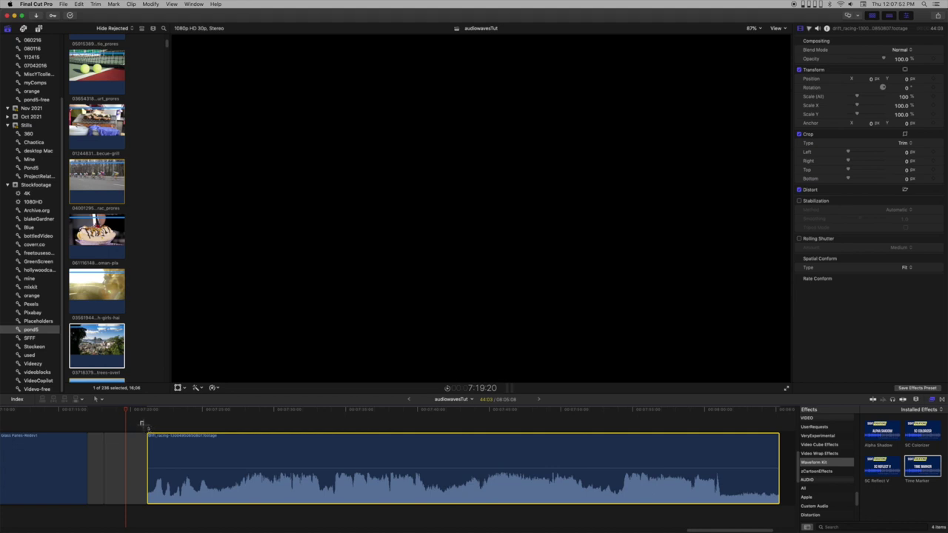
mouse_move(140, 422)
mouse_down()
mouse_move(628, 500)
mouse_move(788, 512)
mouse_up()
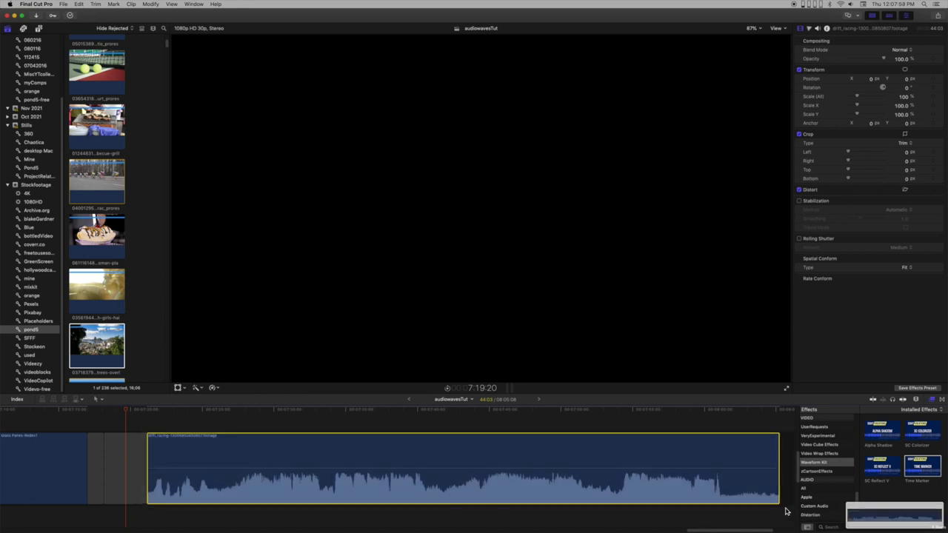
click(893, 518)
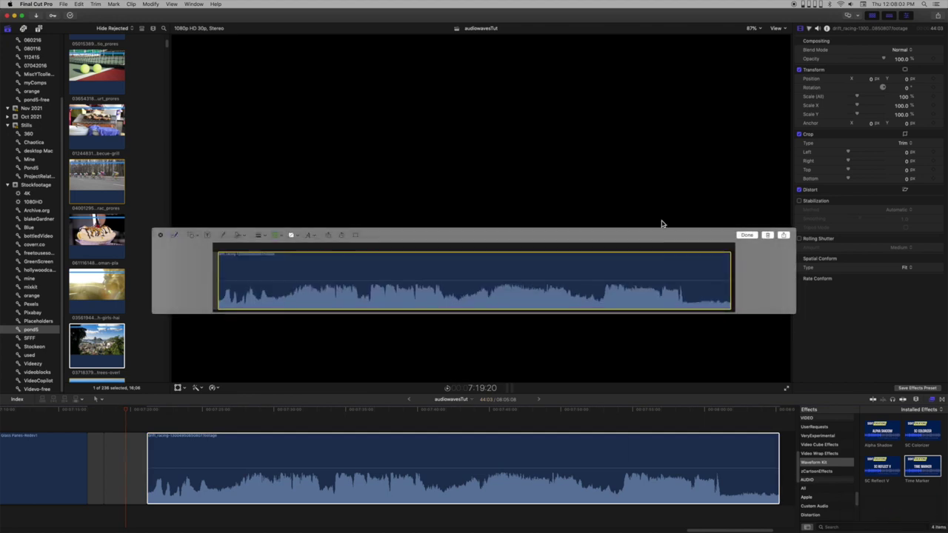
Draw a rectangular selection fitted to the waveform's left, right and bottom edges in Preview
click(747, 236)
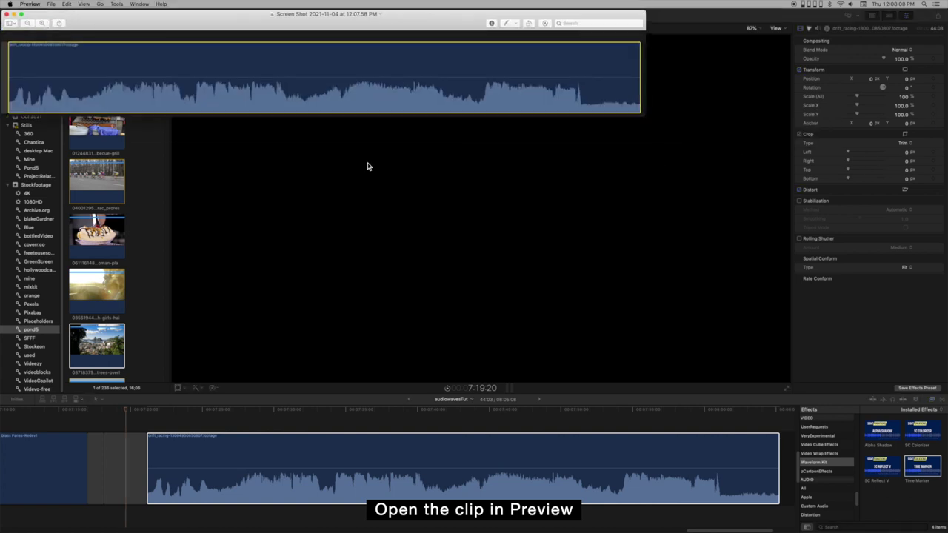
drag(397, 22, 460, 81)
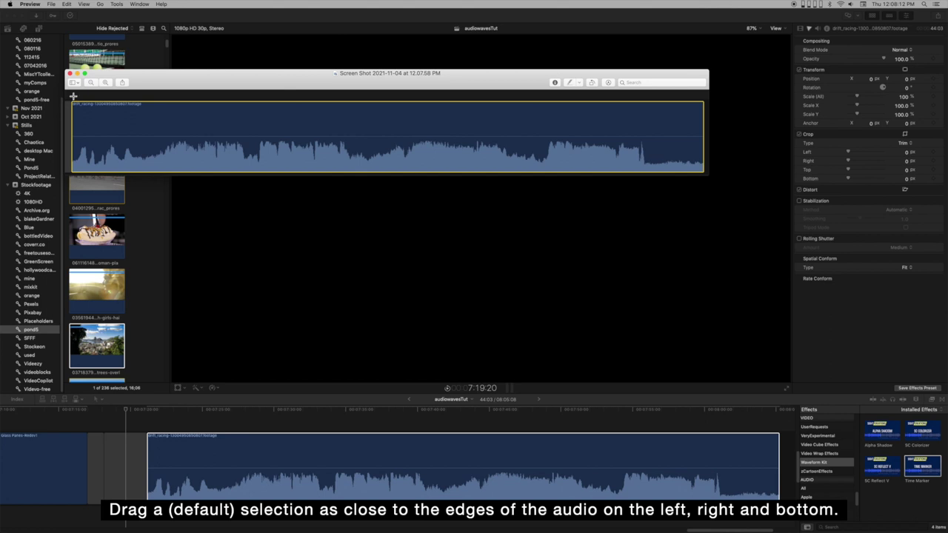
drag(74, 95, 705, 174)
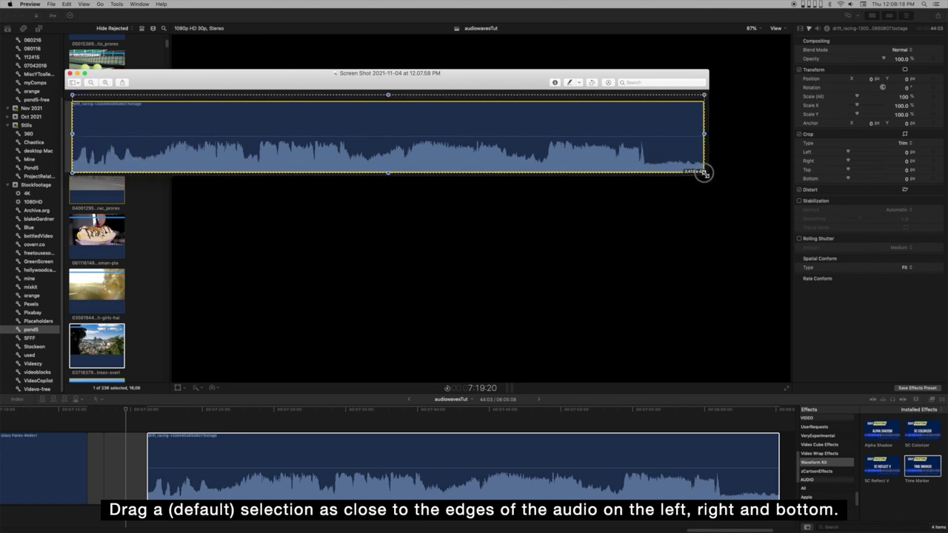
drag(705, 173, 703, 172)
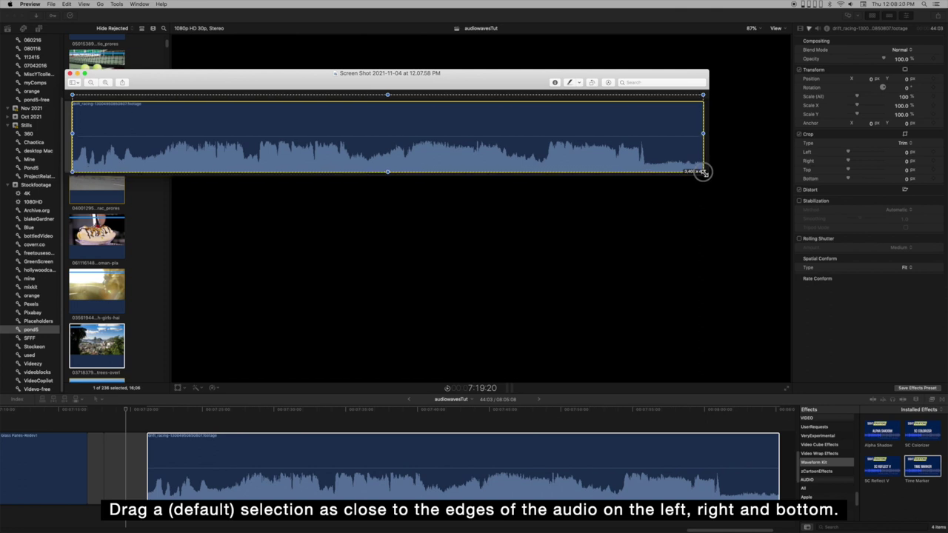
drag(703, 172, 703, 171)
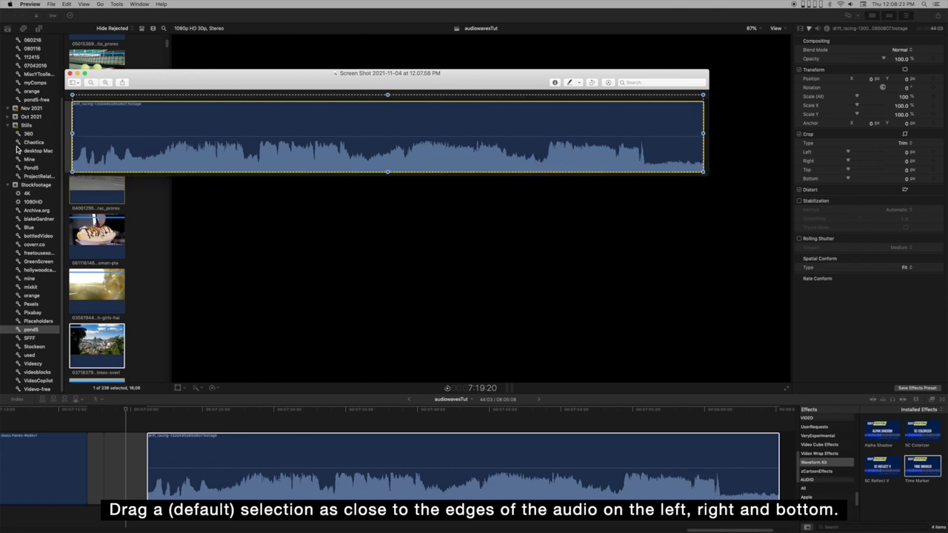
drag(72, 133, 73, 134)
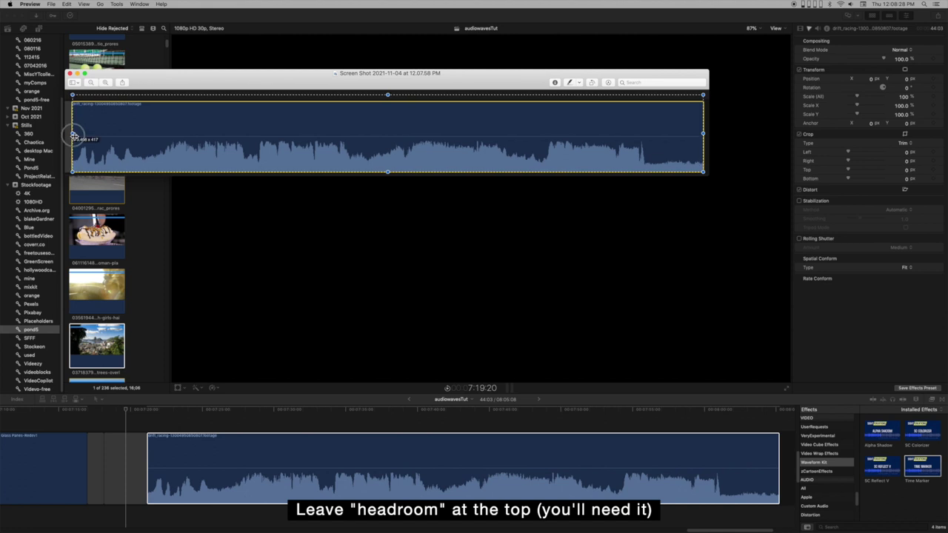
drag(73, 134, 74, 136)
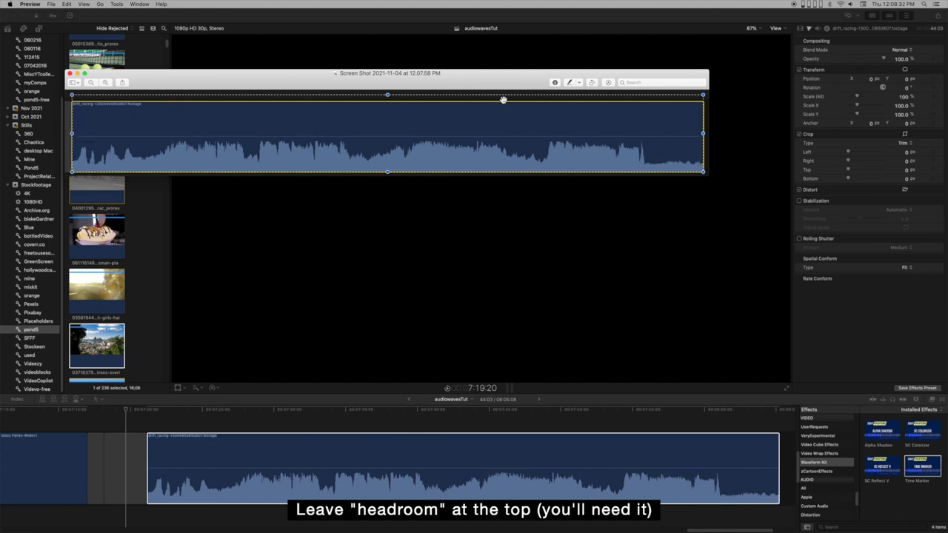
Crop the screenshot to the selected waveform and rename the image Drift-Racing
click(609, 83)
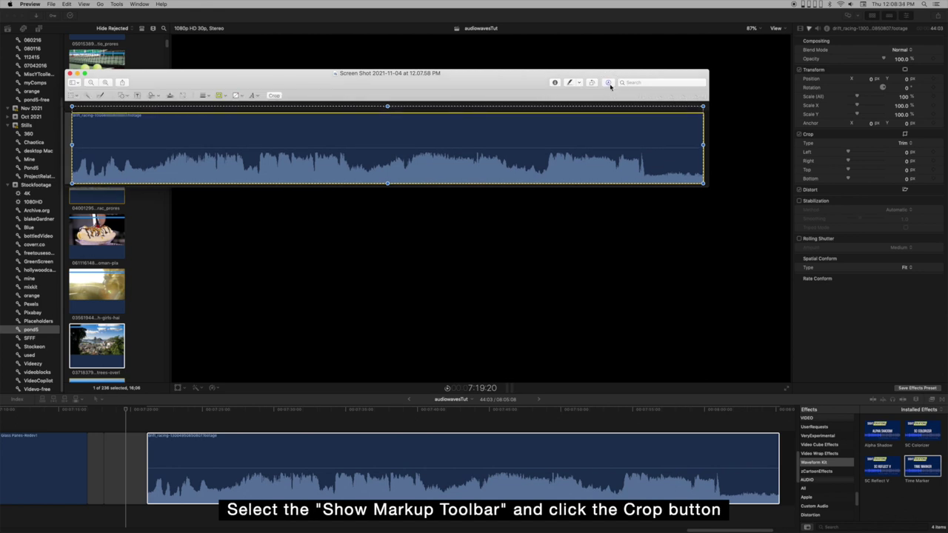
click(274, 96)
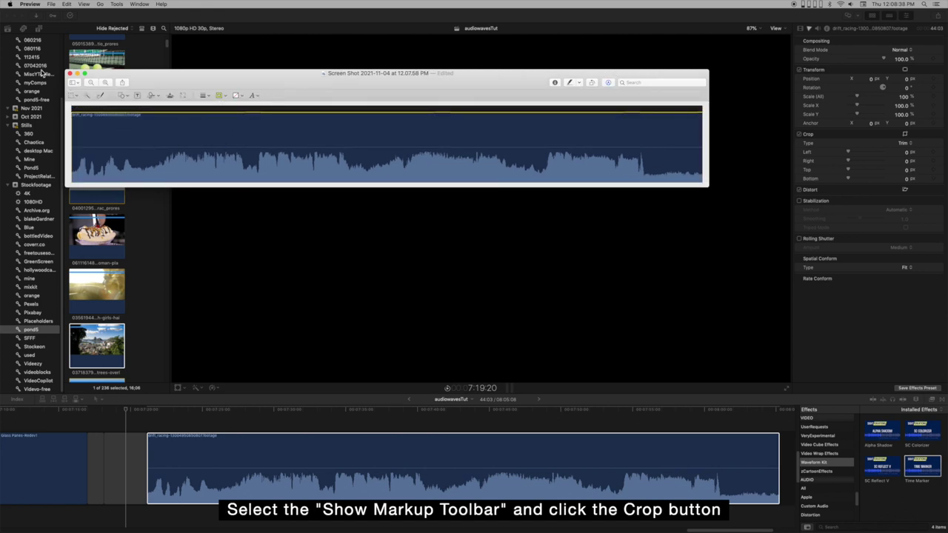
click(371, 73)
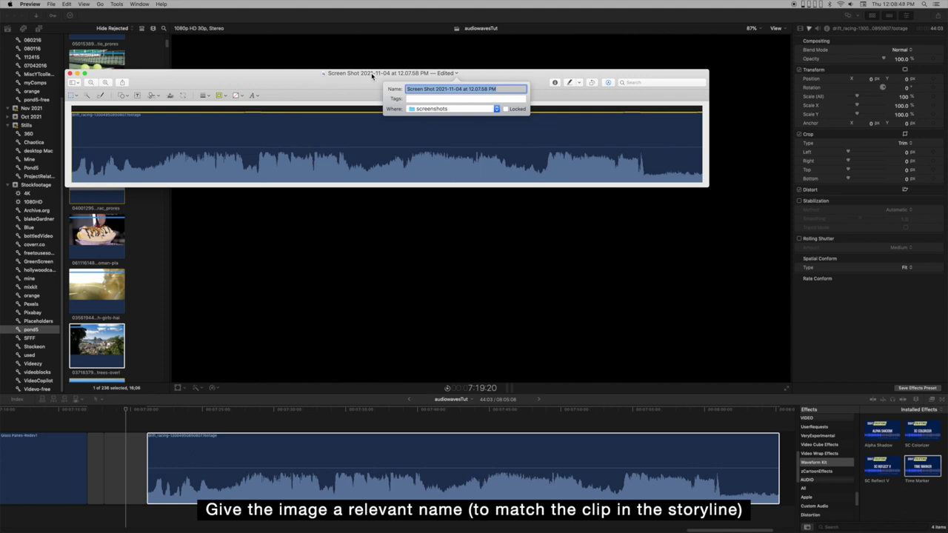
text(Drift-Racing)
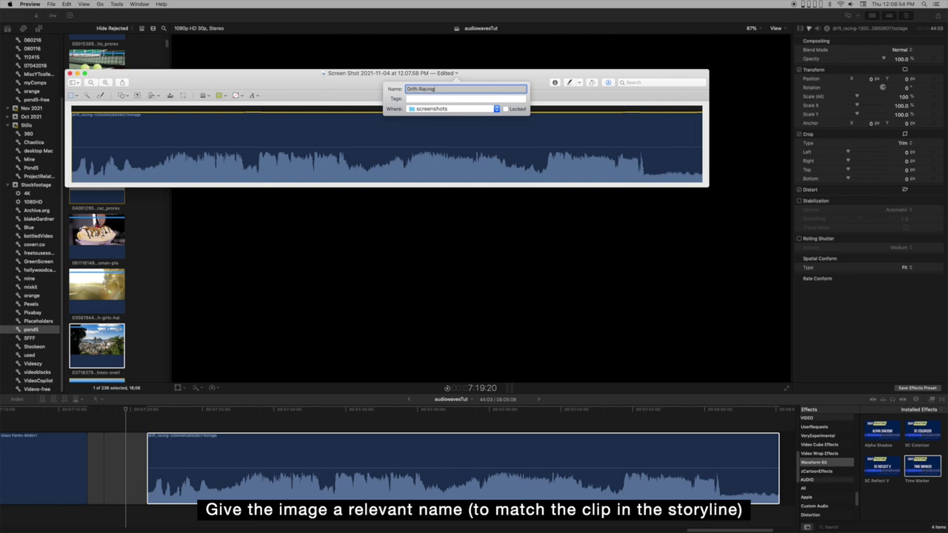
key(Return)
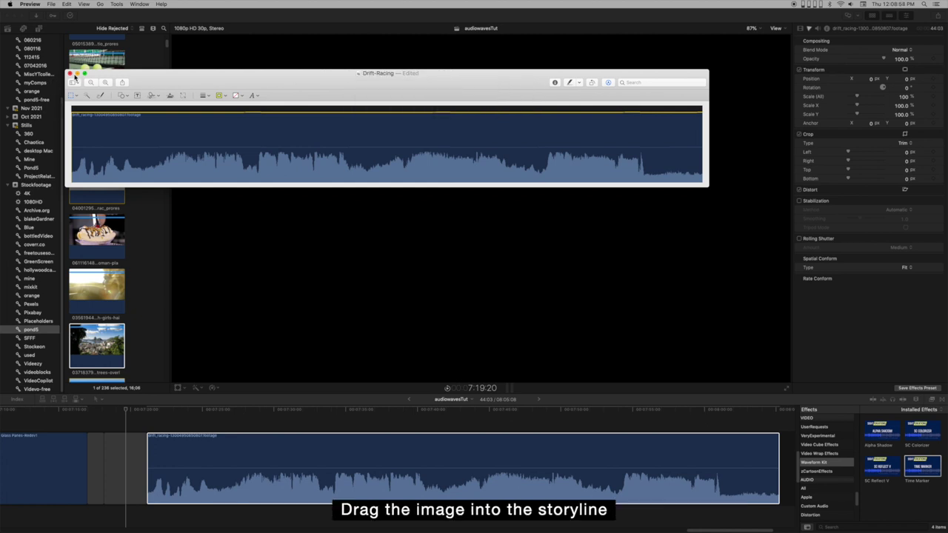
Drop the Drift-Racing image into the storyline after the racing clip and close the screenshots folder
click(77, 73)
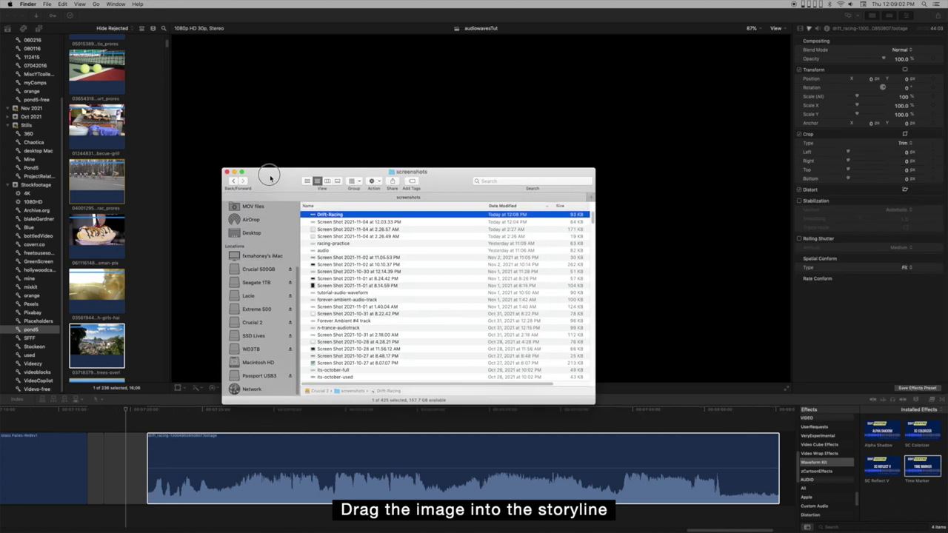
scroll(646, 443, right, 5)
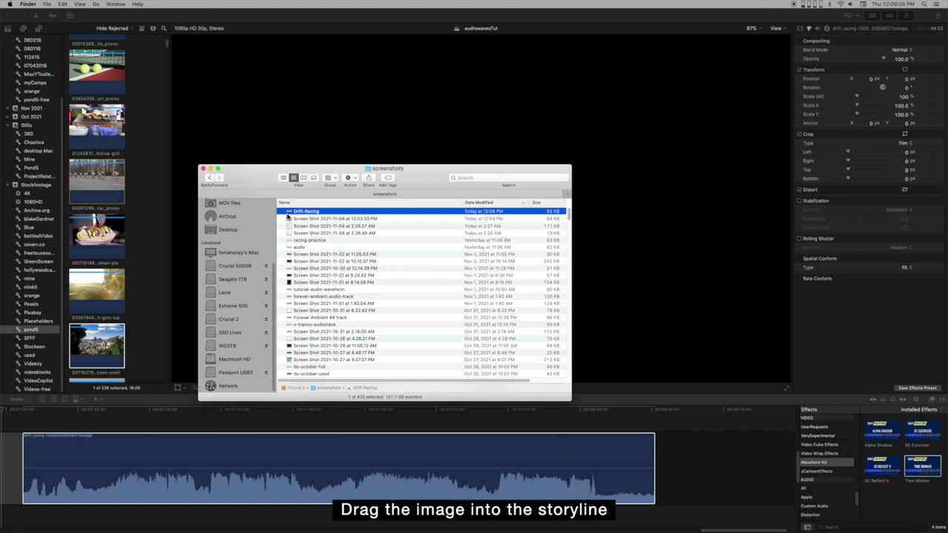
drag(300, 216, 659, 452)
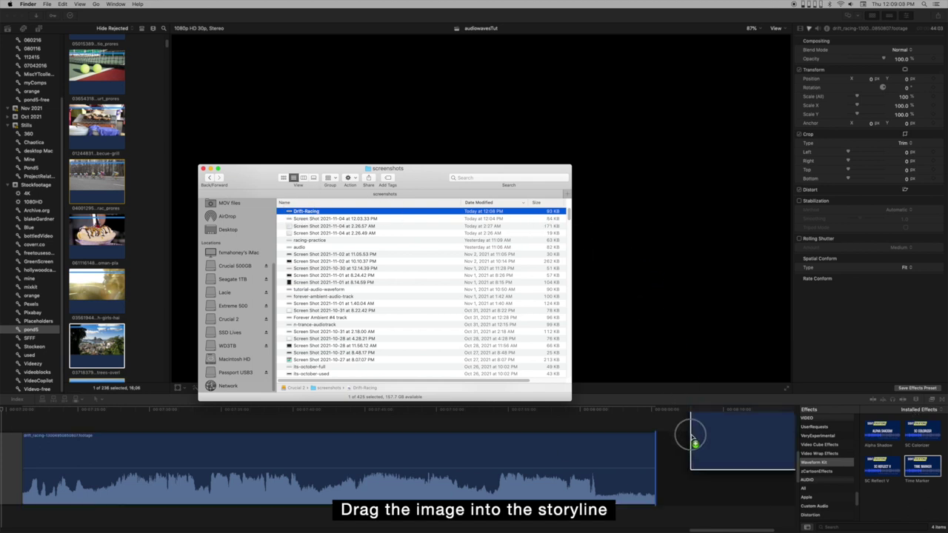
click(204, 169)
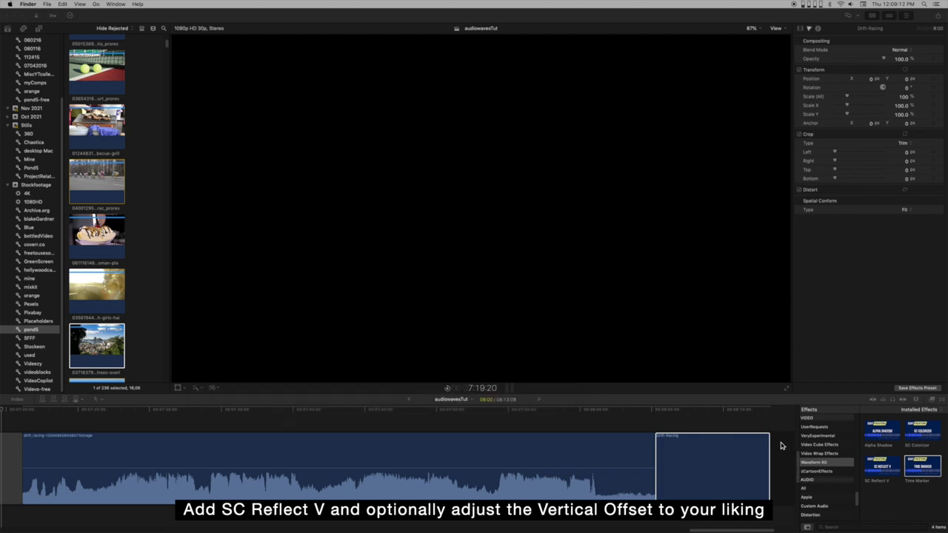
scroll(781, 445, right, 5)
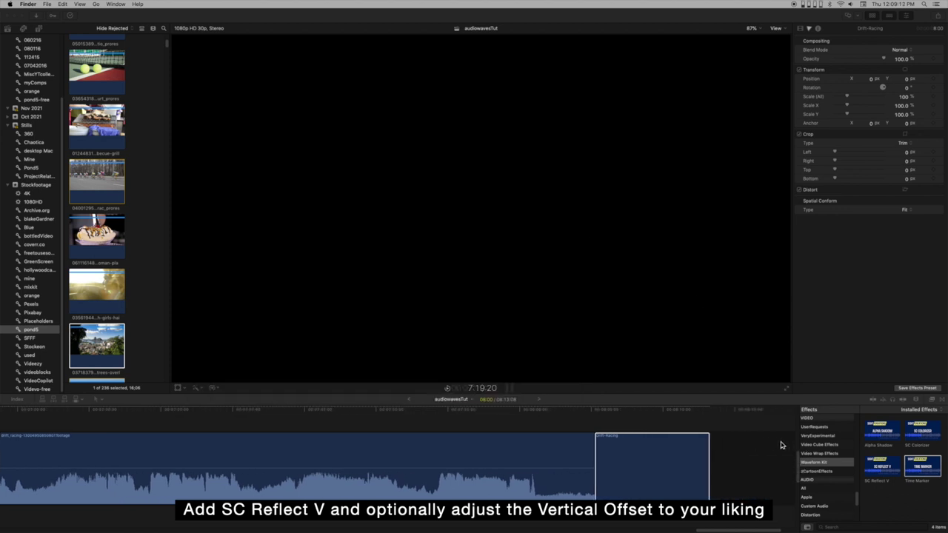
click(538, 413)
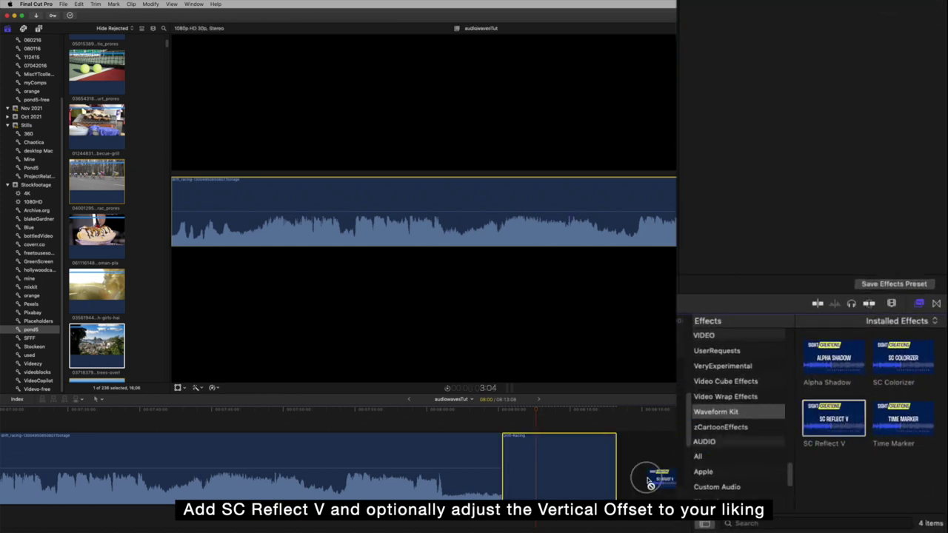
Apply SC Reflect V to the Drift-Racing clip and set Vertical Offset to -4.0
drag(882, 466, 567, 467)
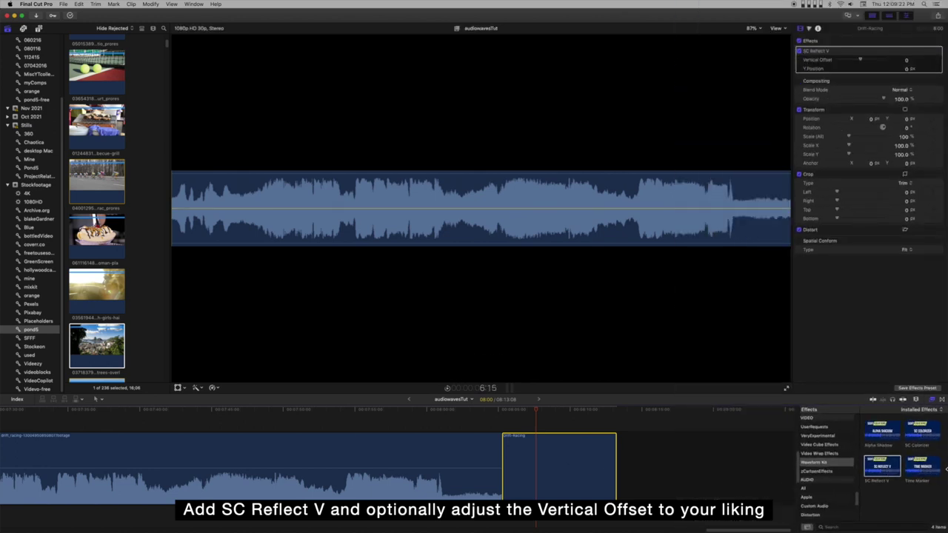
drag(864, 61, 864, 63)
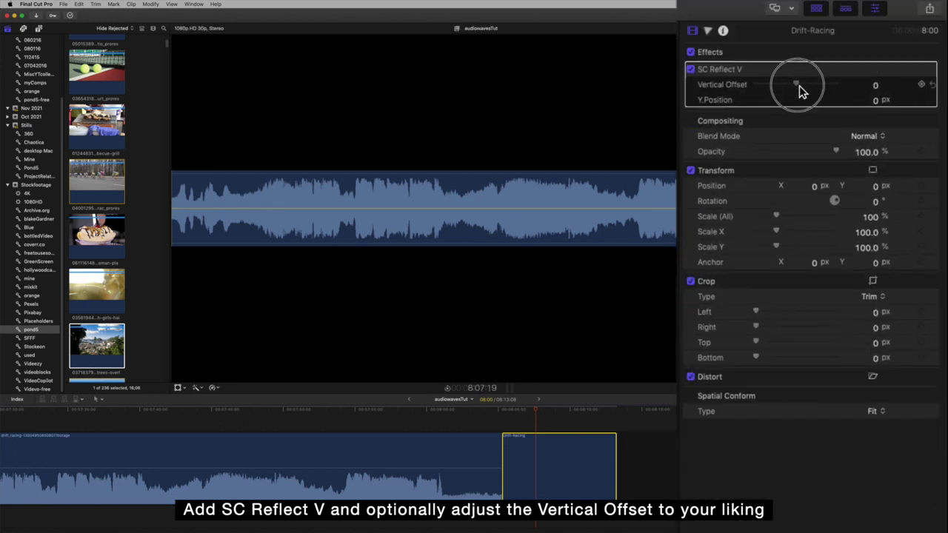
drag(800, 89, 800, 90)
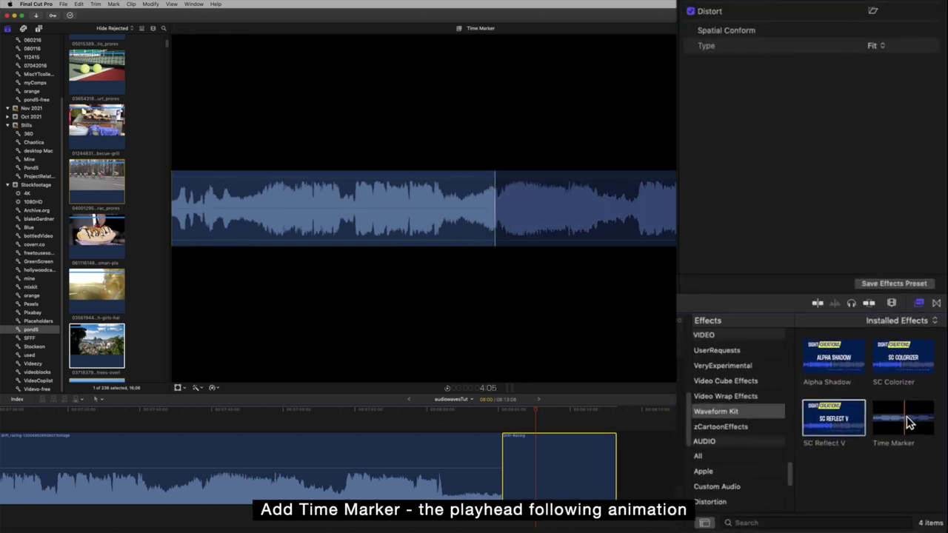
Apply Time Marker to Drift-Racing with a colour mask sampled from the waveform's blue
drag(909, 423, 550, 461)
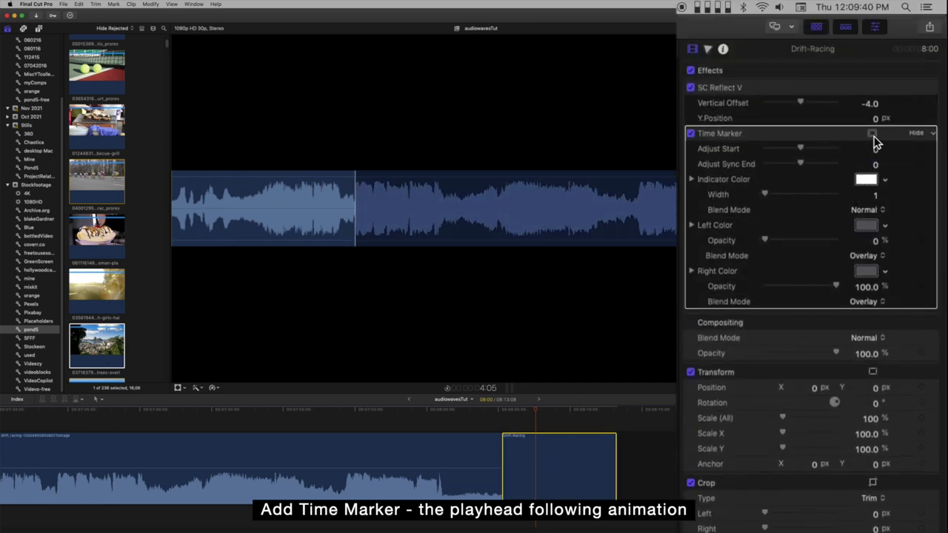
click(875, 137)
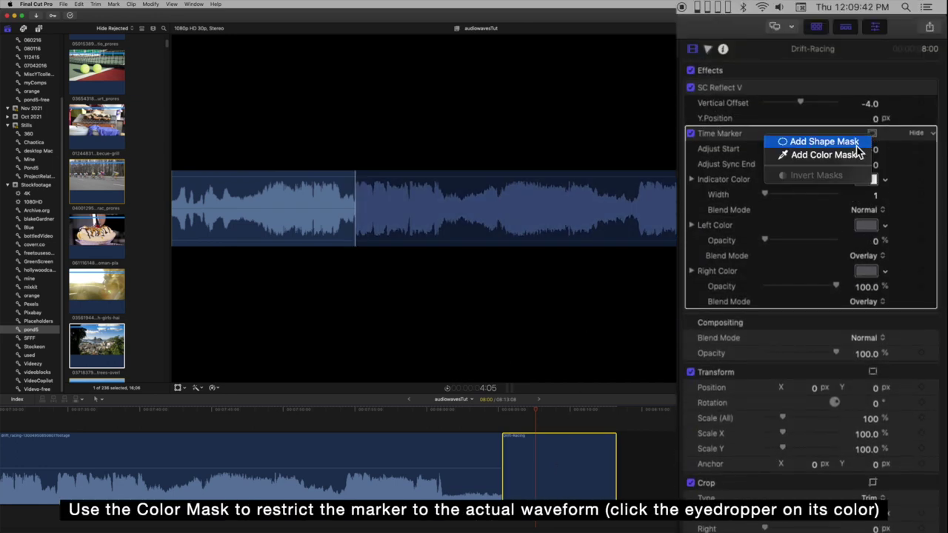
click(846, 157)
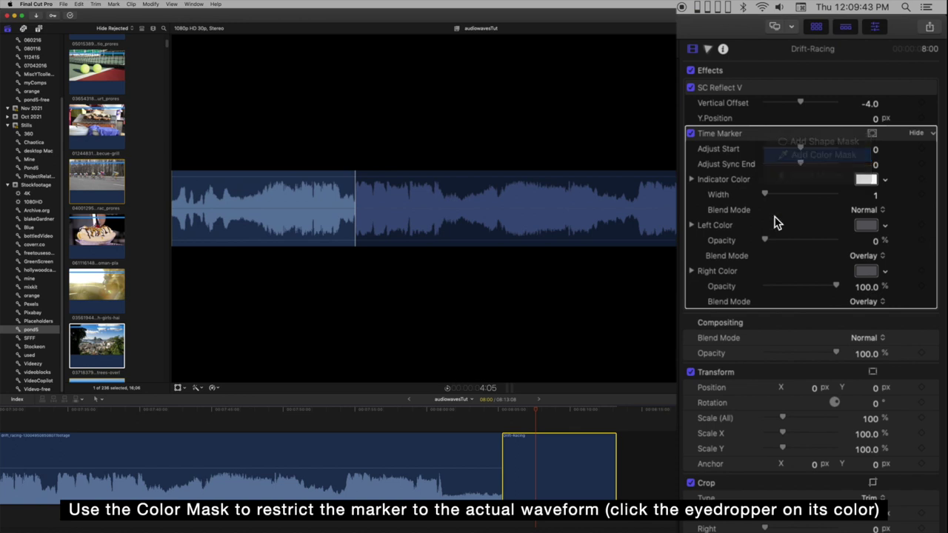
click(306, 198)
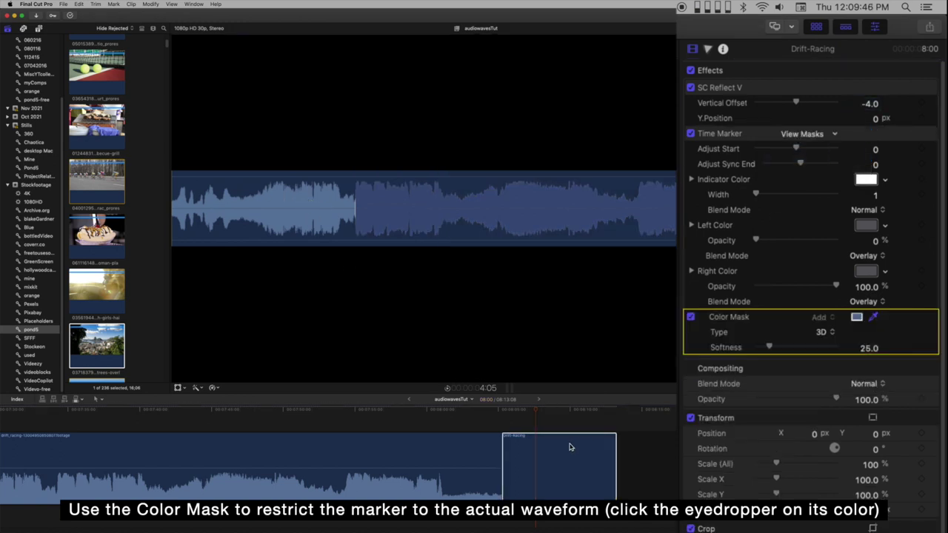
Raise the Time Marker's Left Color opacity to 87.53% to tint the waveform left of the playhead
drag(539, 414, 552, 414)
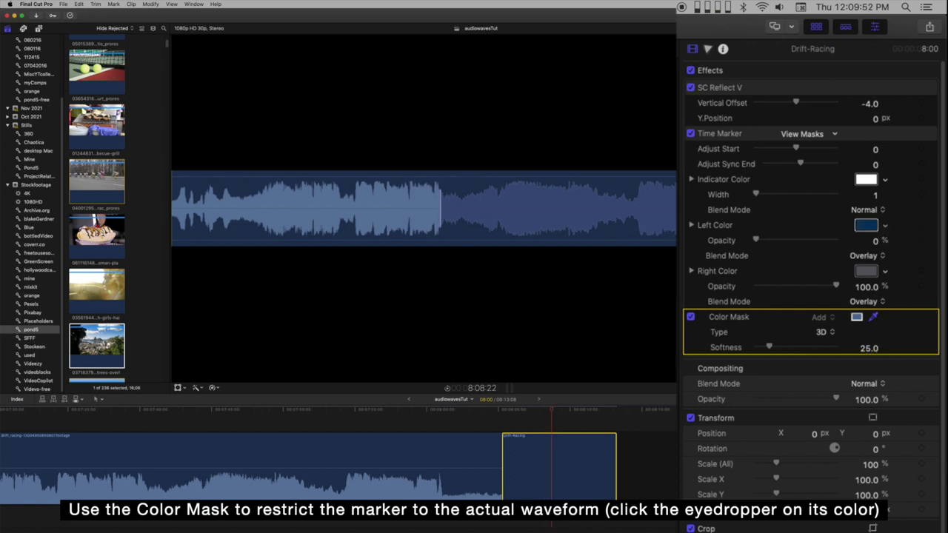
click(804, 242)
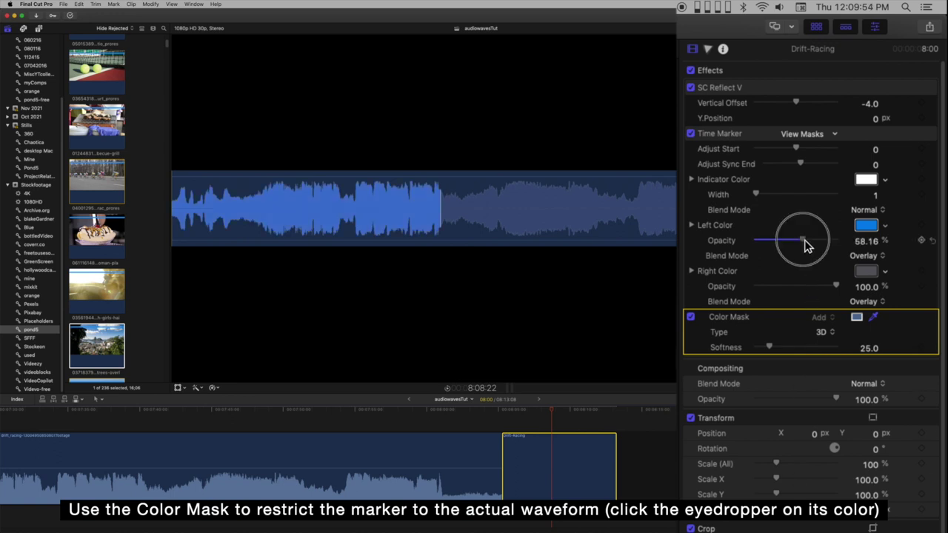
drag(805, 241, 825, 240)
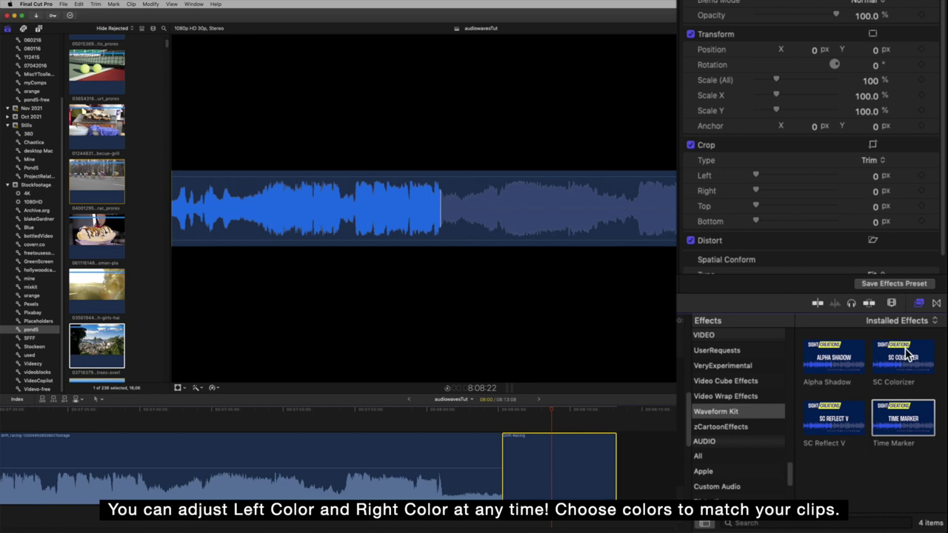
Add SC Colorizer with a colour mask sampled from the dark background and Knock Out enabled
drag(903, 356, 583, 471)
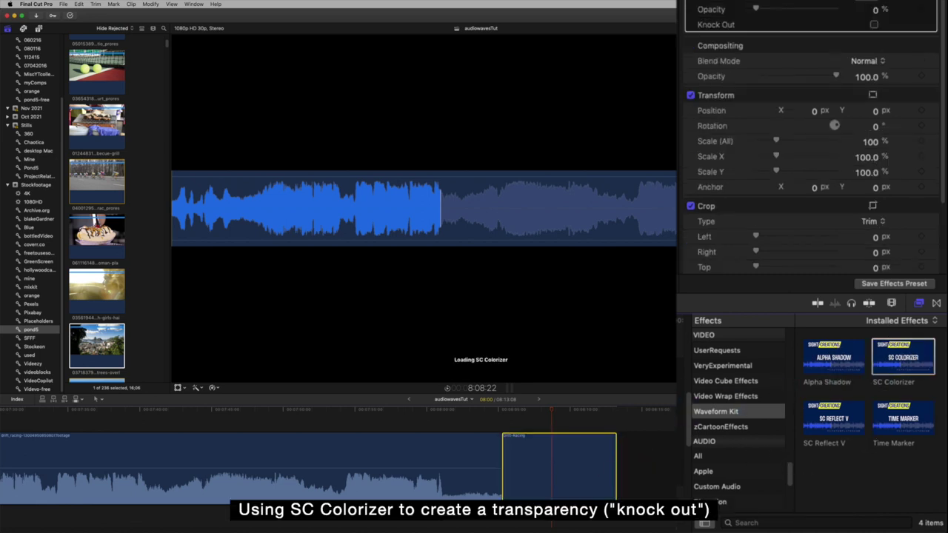
click(874, 363)
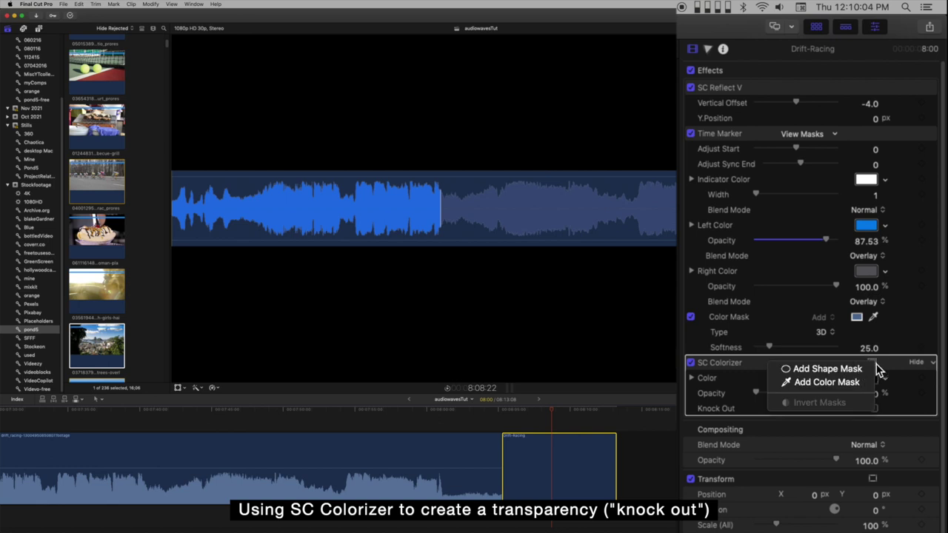
click(842, 385)
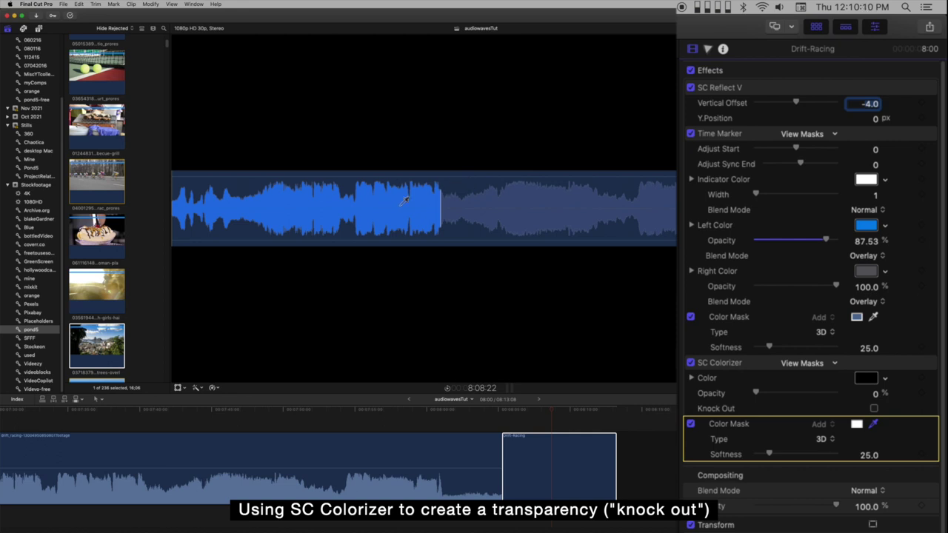
click(467, 185)
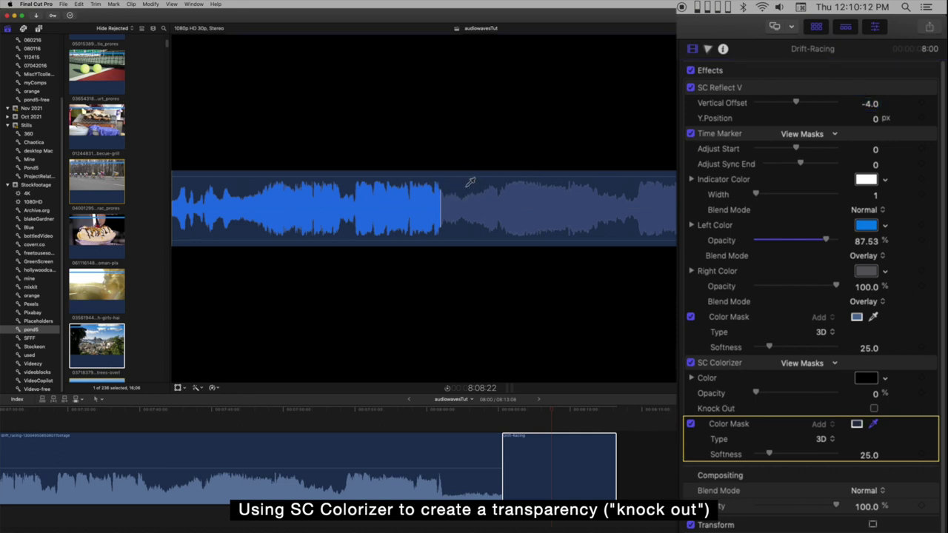
click(875, 409)
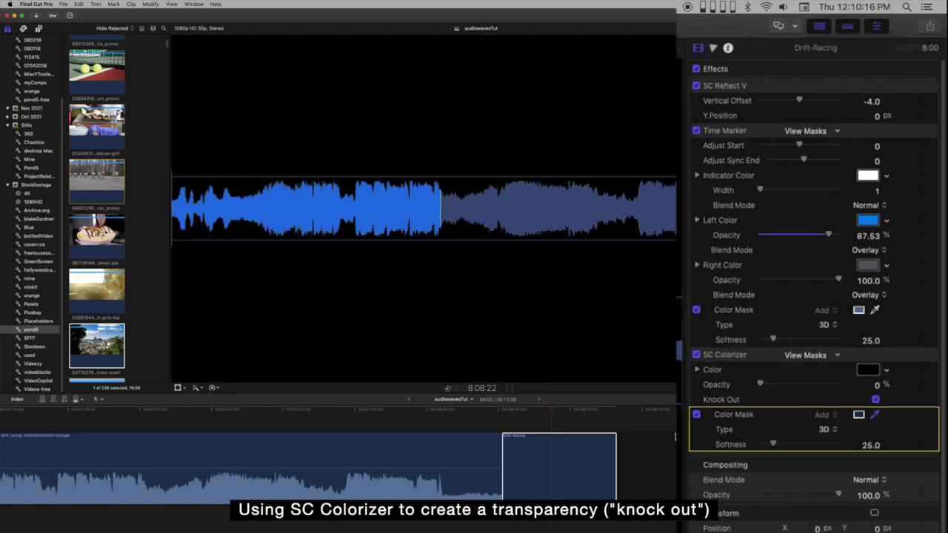
mouse_move(556, 411)
mouse_down()
mouse_move(583, 417)
mouse_move(540, 419)
mouse_up()
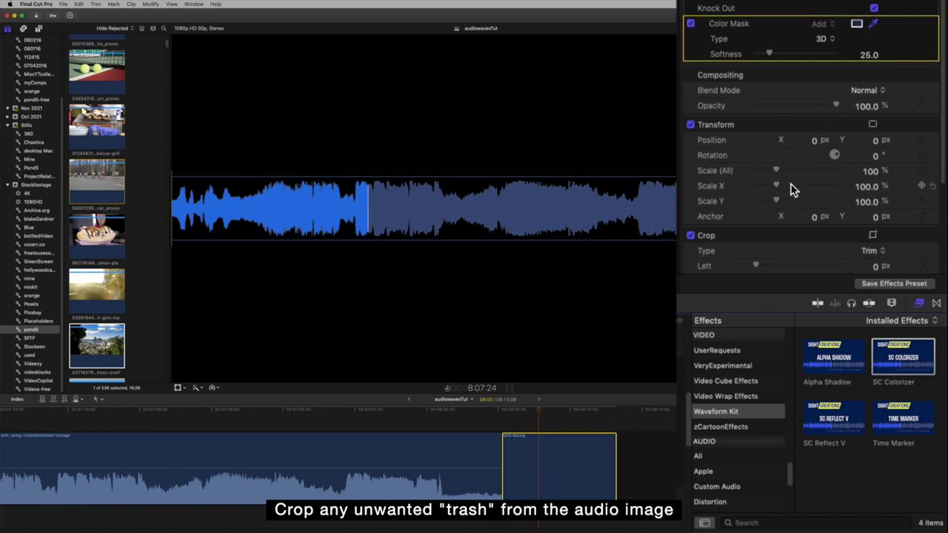
Set the waveform clip's Crop Left to 3 px
scroll(790, 191, down, 5)
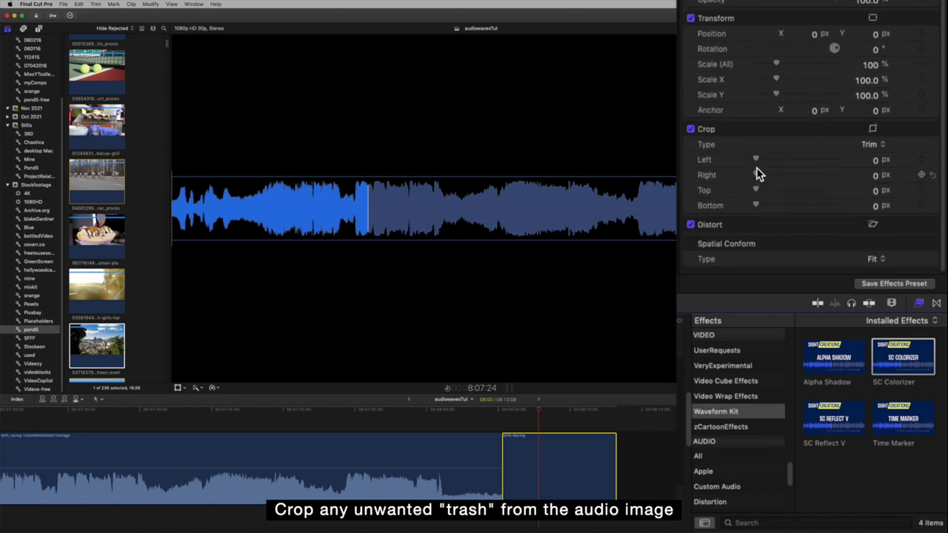
drag(756, 163, 760, 166)
drag(757, 161, 760, 163)
drag(539, 415, 551, 412)
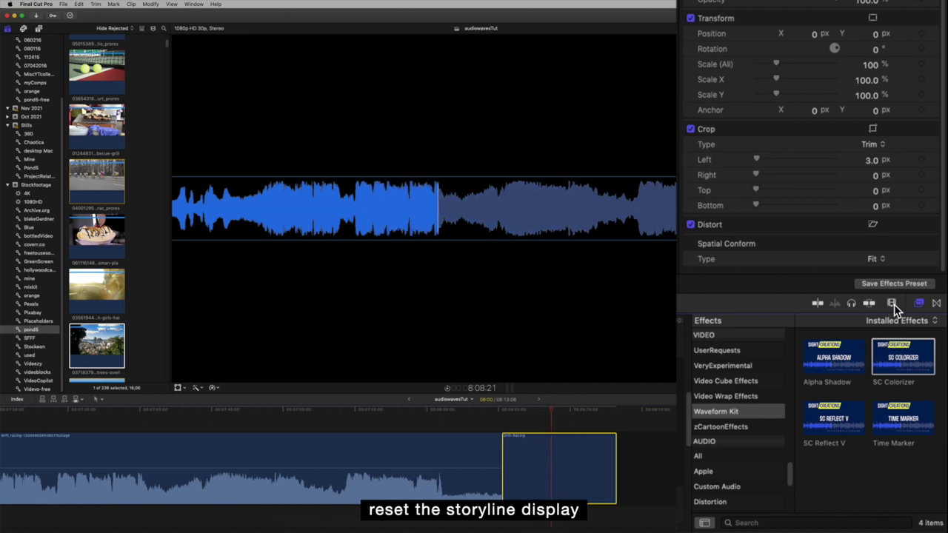
Switch timeline clips to filmstrip-with-waveform display, with shorter clip height and slightly zoomed out
click(892, 303)
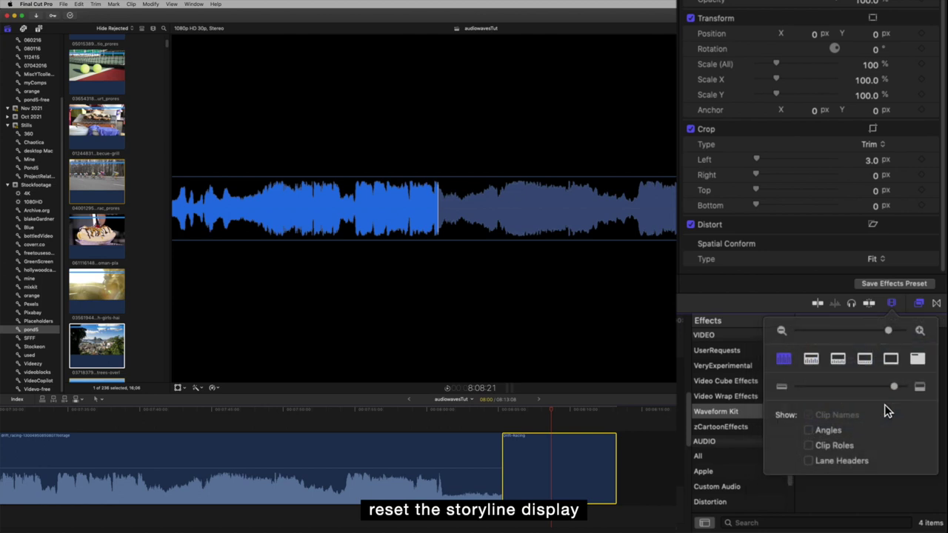
click(843, 360)
drag(895, 386, 832, 387)
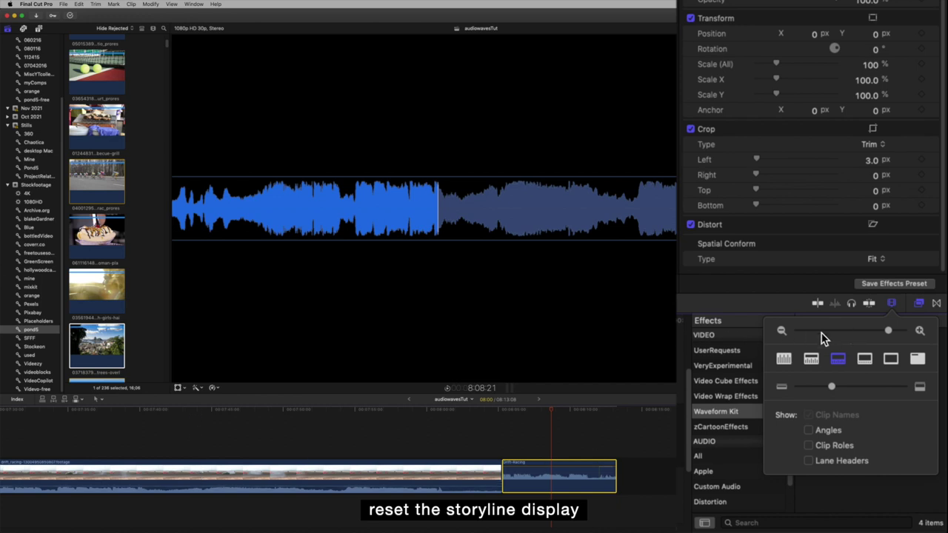
drag(893, 334, 869, 331)
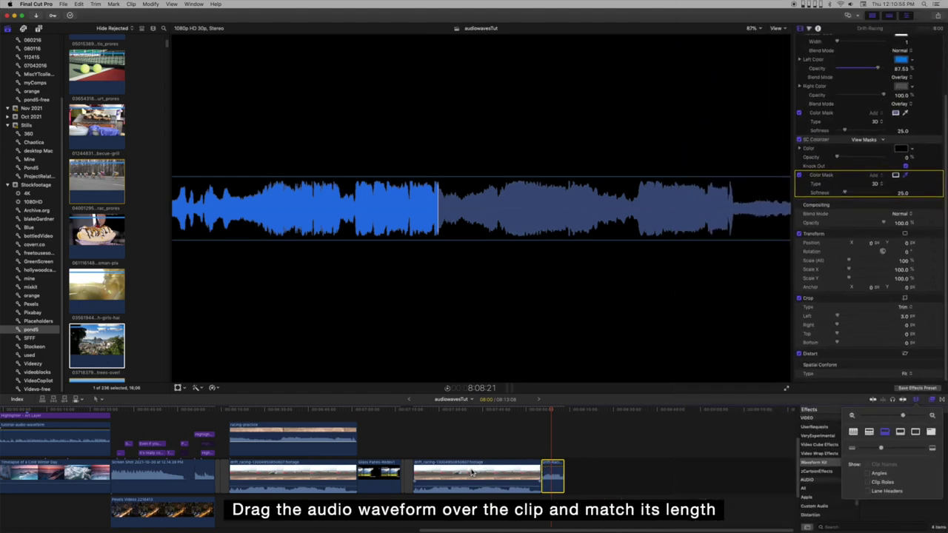
Move the Drift-Racing waveform clip above the drift-racing footage and fit the frame in the viewer
click(471, 473)
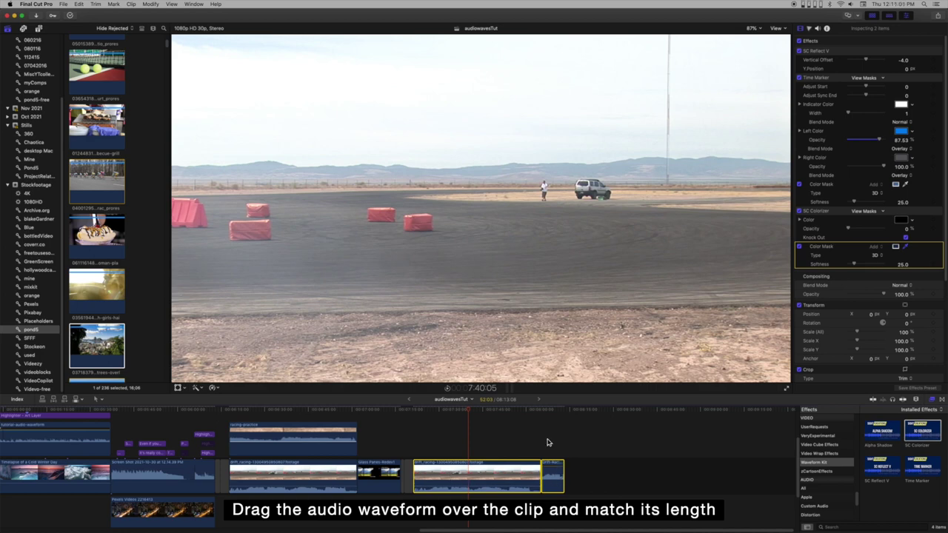
mouse_move(551, 468)
mouse_down()
mouse_move(426, 428)
mouse_move(539, 441)
mouse_up()
key(shift+z)
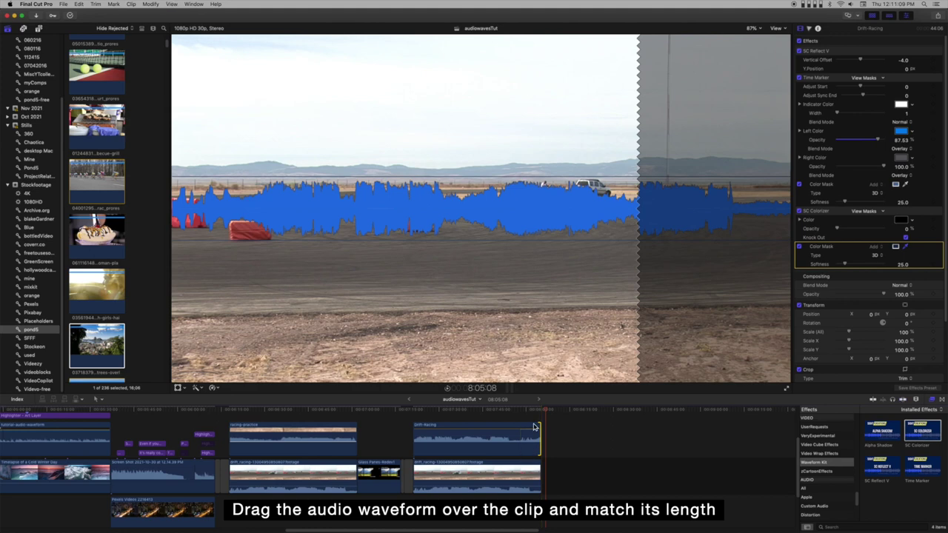
Play back the overlaid waveform from earlier in the clip to check the time marker
drag(494, 420, 439, 419)
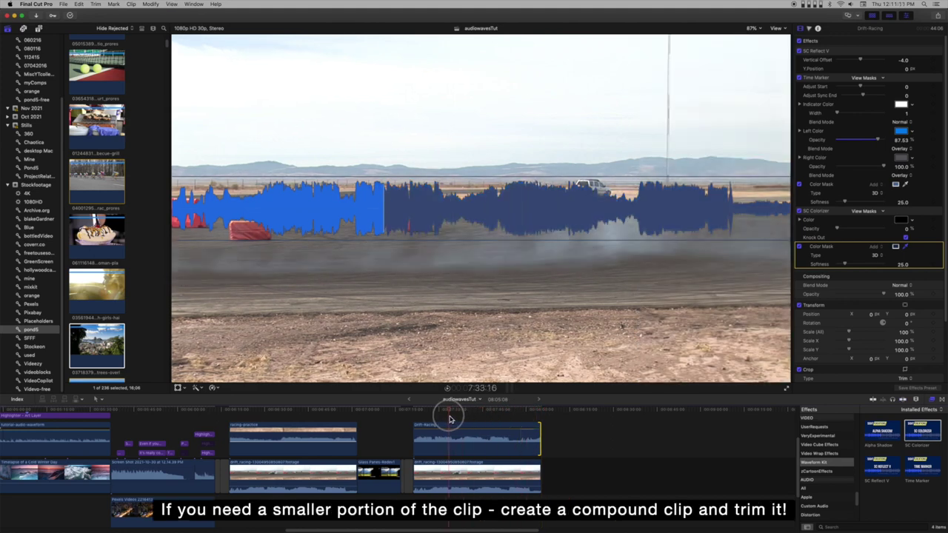
key(space)
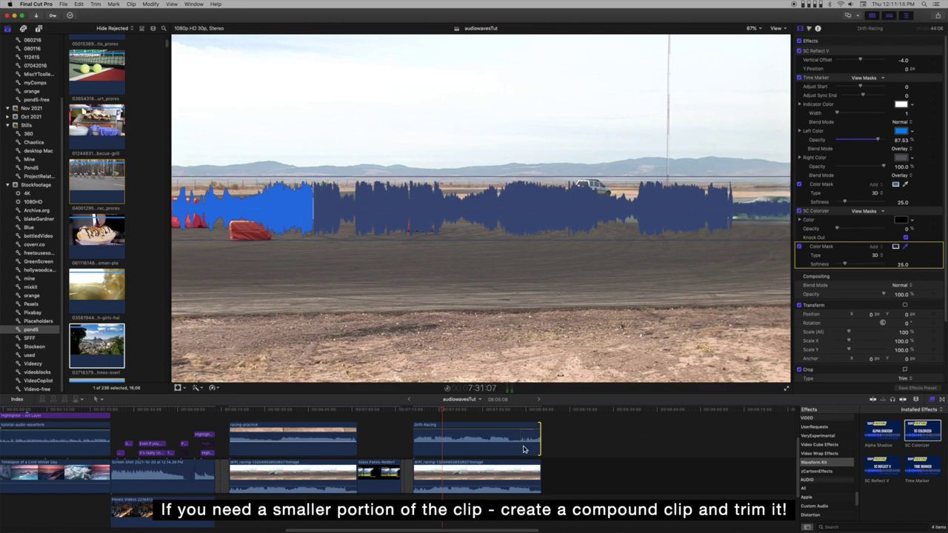
click(491, 419)
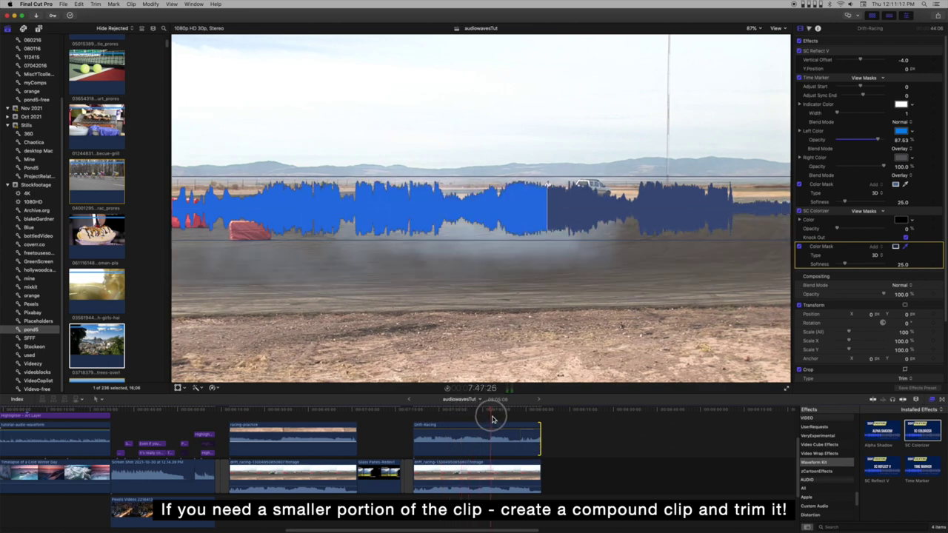
scroll(929, 240, down, 3)
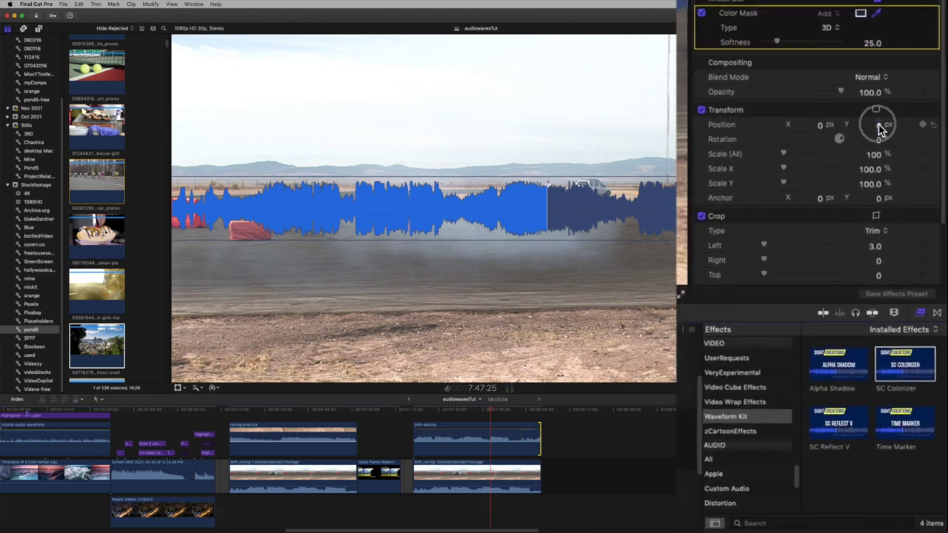
Move the waveform overlay down toward the bottom of the frame
drag(894, 214, 852, 214)
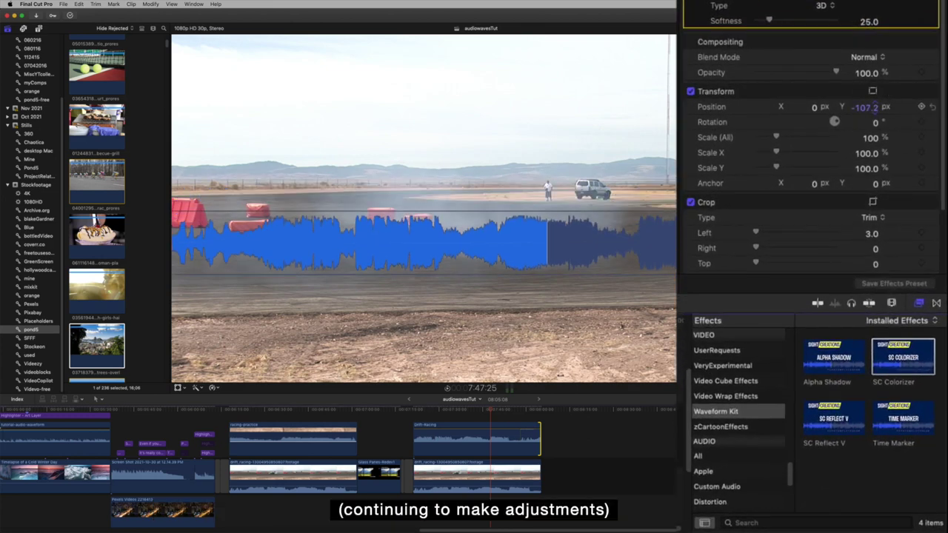
drag(864, 107, 857, 107)
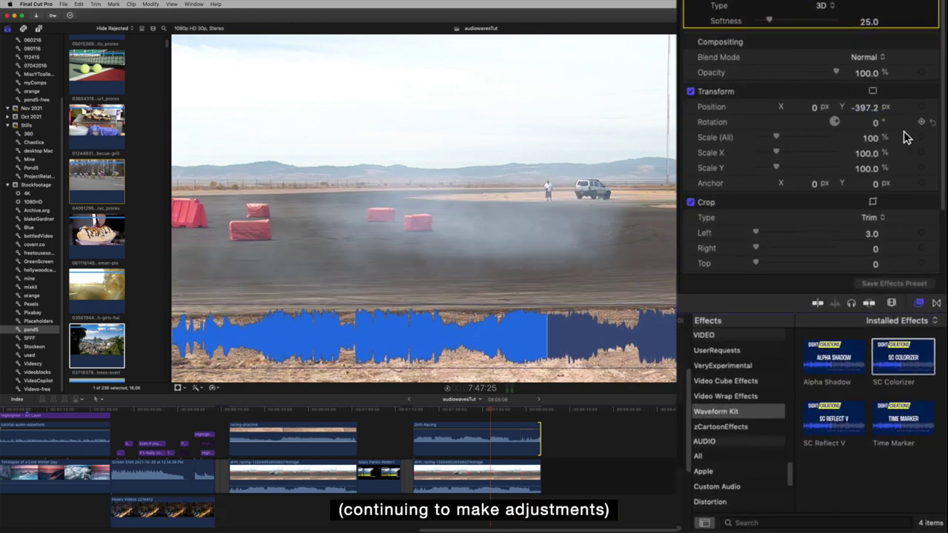
scroll(774, 194, down, 3)
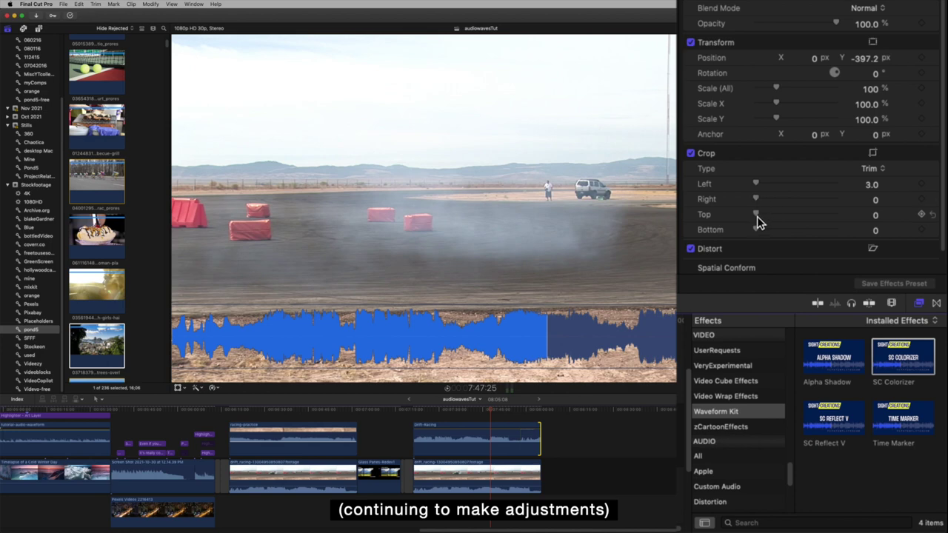
Crop 49 off the waveform's top and bottom and flatten its Scale Y to about 48.91%
drag(759, 215, 768, 216)
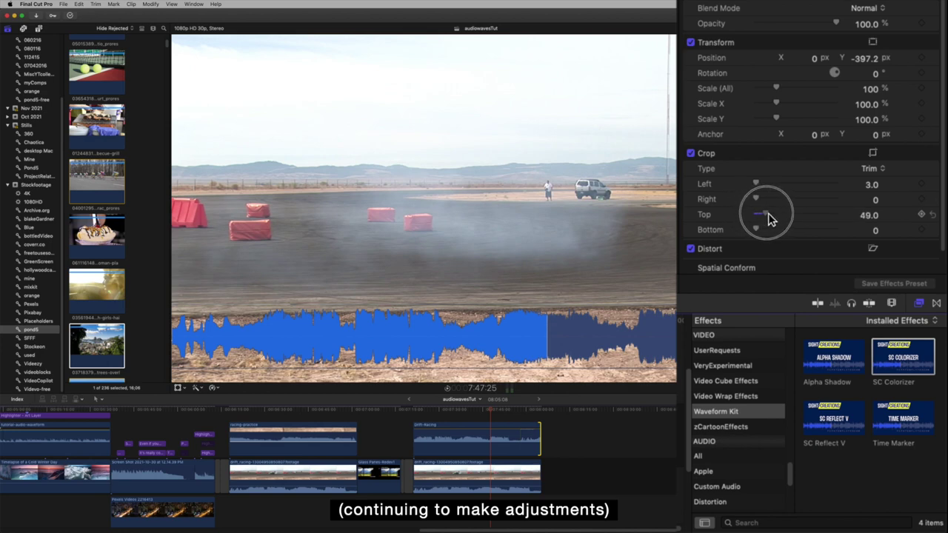
drag(758, 232, 770, 237)
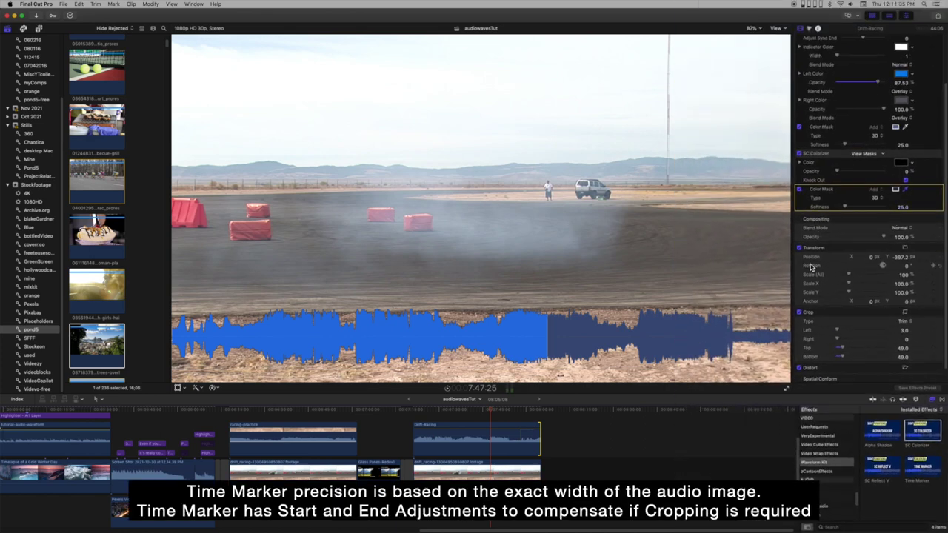
drag(903, 296, 809, 292)
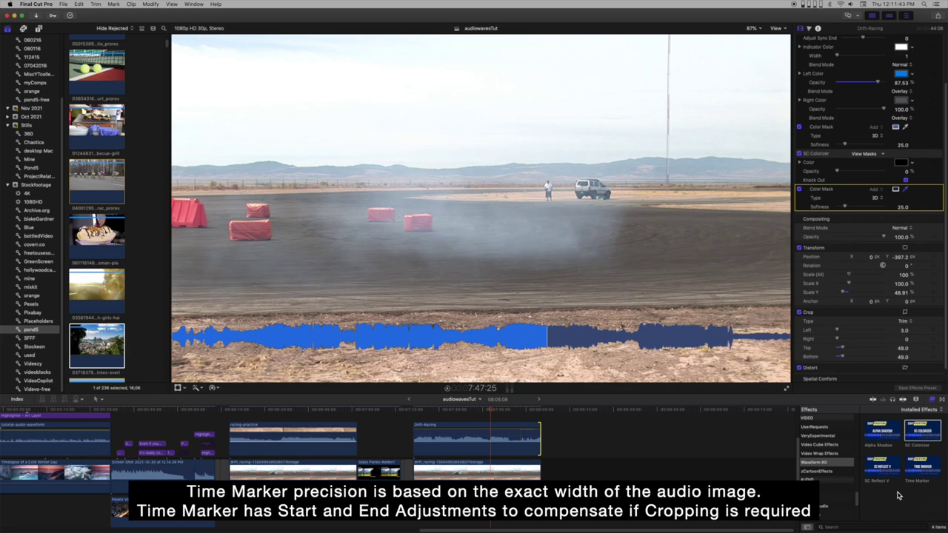
click(528, 447)
Add Alpha Shadow to the Drift-Racing clip with distance 56, angle 268, opacity 100, blur 66, then preview
drag(886, 429, 521, 432)
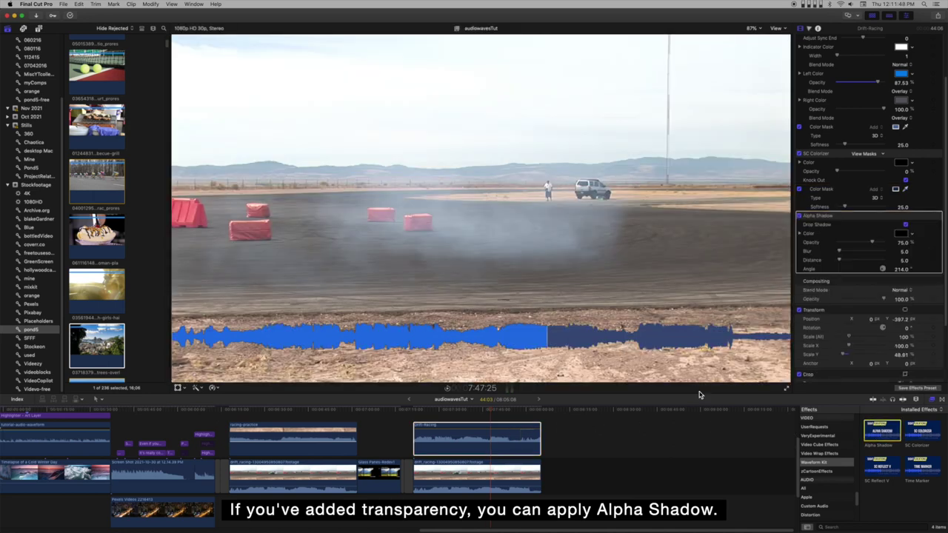
drag(840, 263, 867, 267)
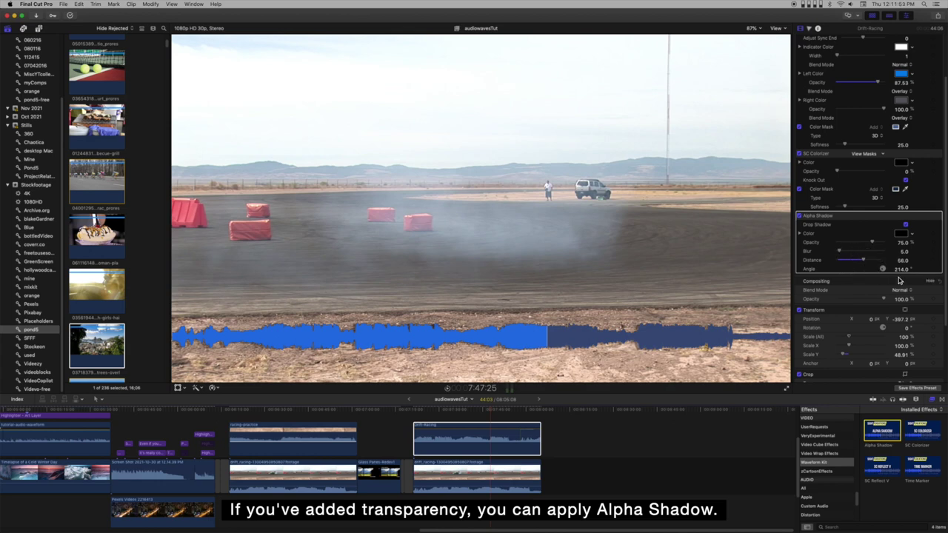
drag(901, 269, 915, 265)
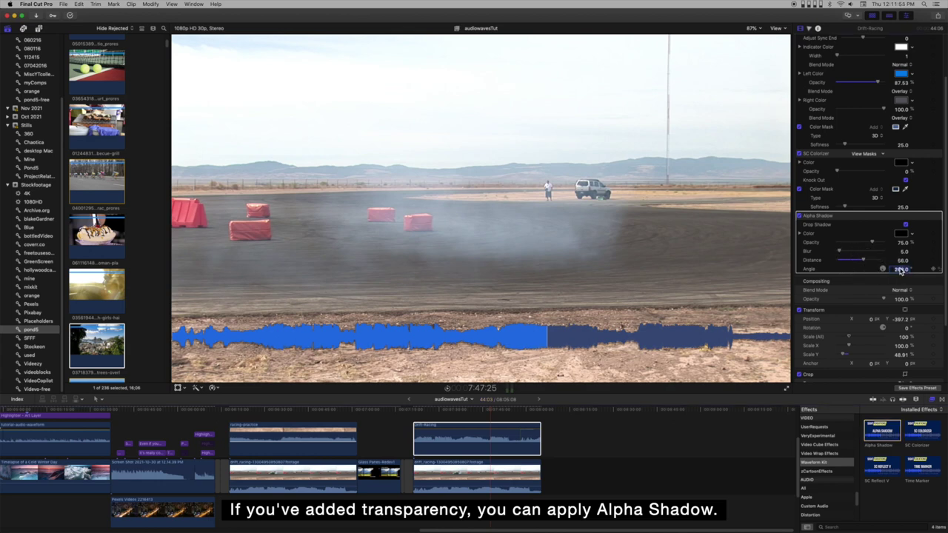
mouse_move(872, 242)
mouse_down()
mouse_move(884, 242)
mouse_move(867, 252)
mouse_up()
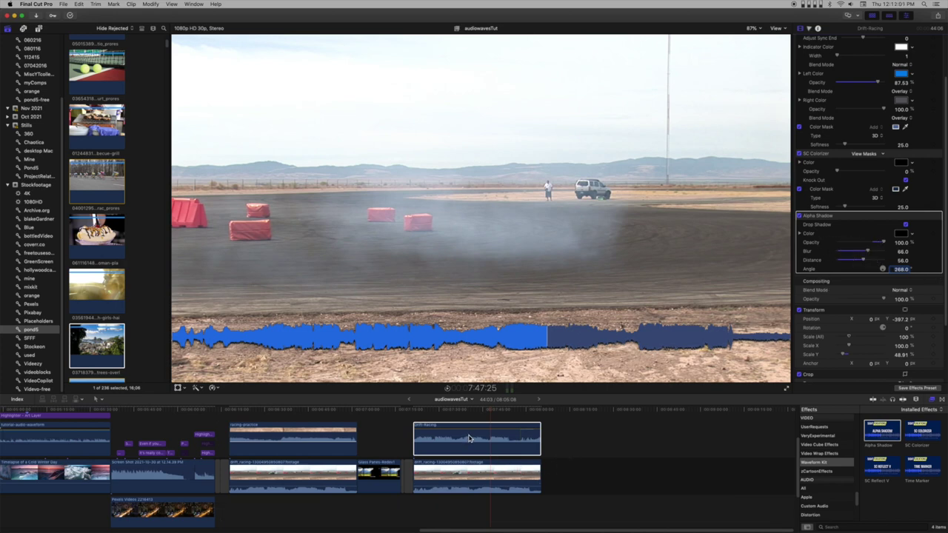
click(492, 426)
key(space)
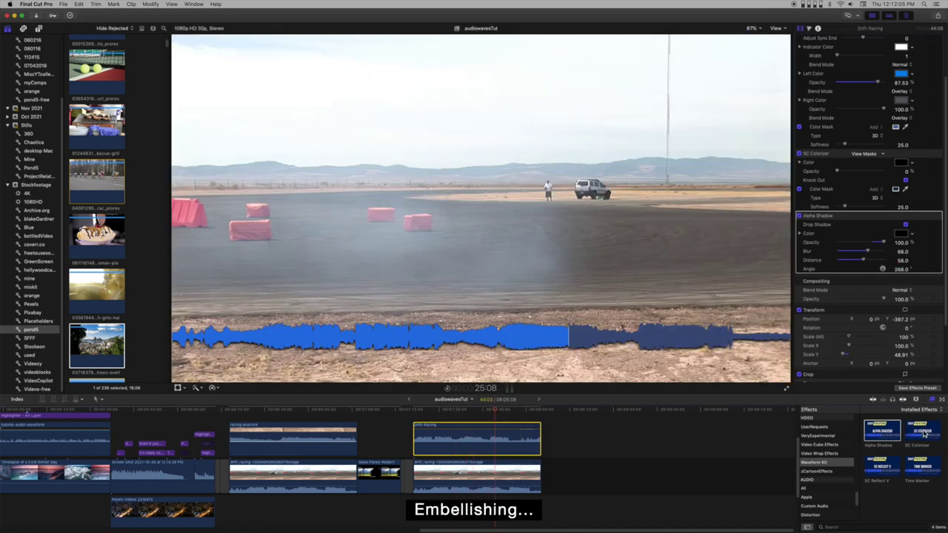
Apply SC Colorizer to the clip with a rectangular shape mask spanning the waveform
double_click(925, 442)
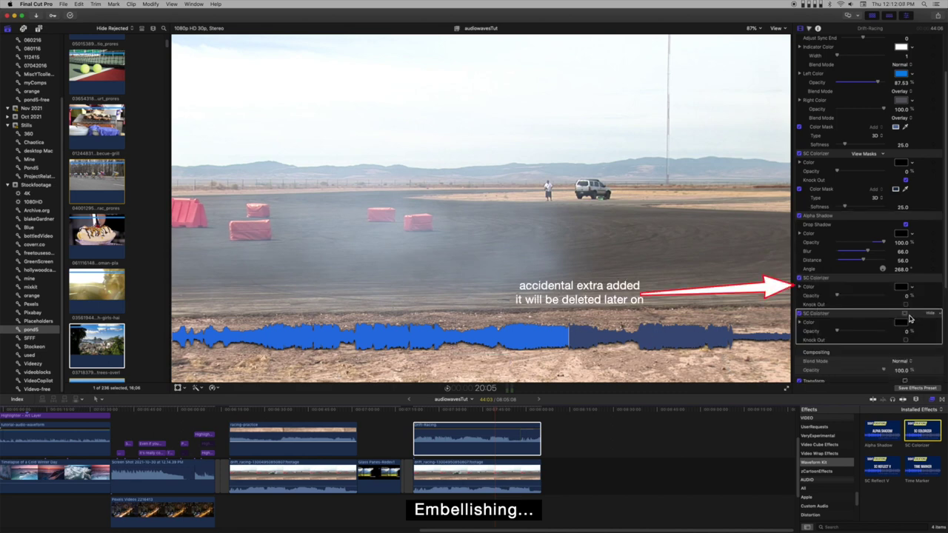
click(906, 317)
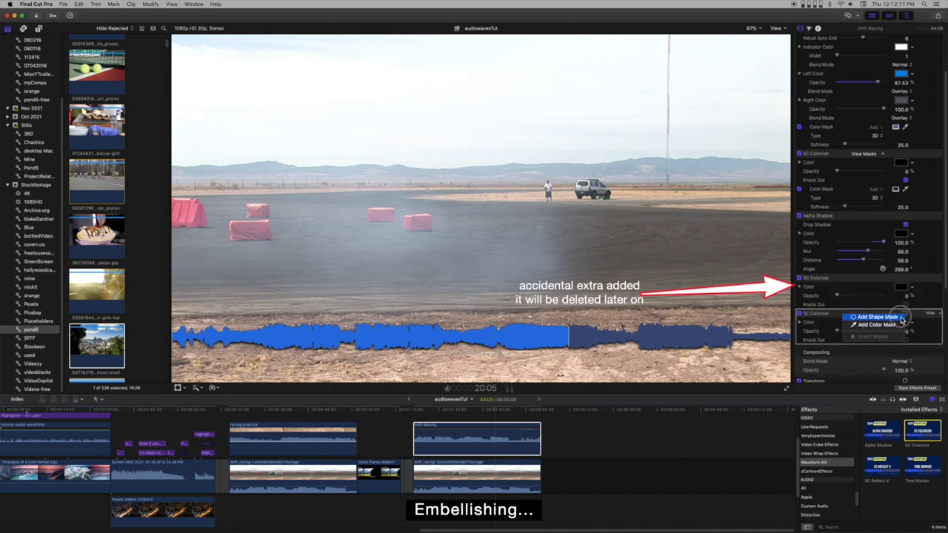
click(881, 324)
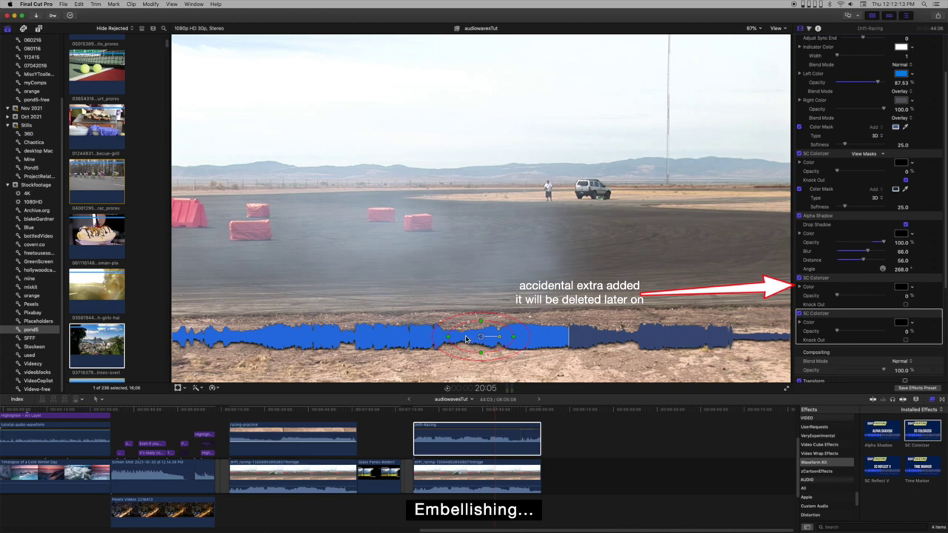
drag(467, 338, 161, 335)
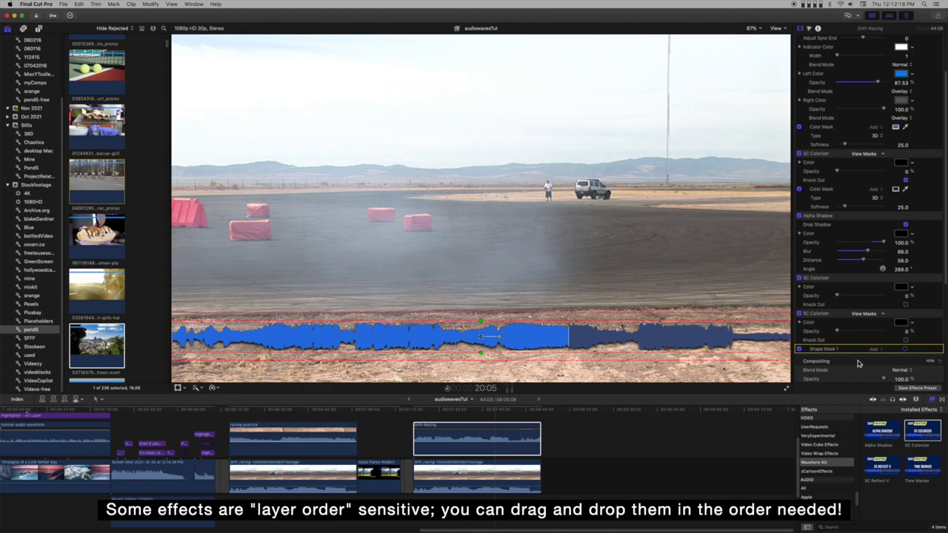
click(901, 325)
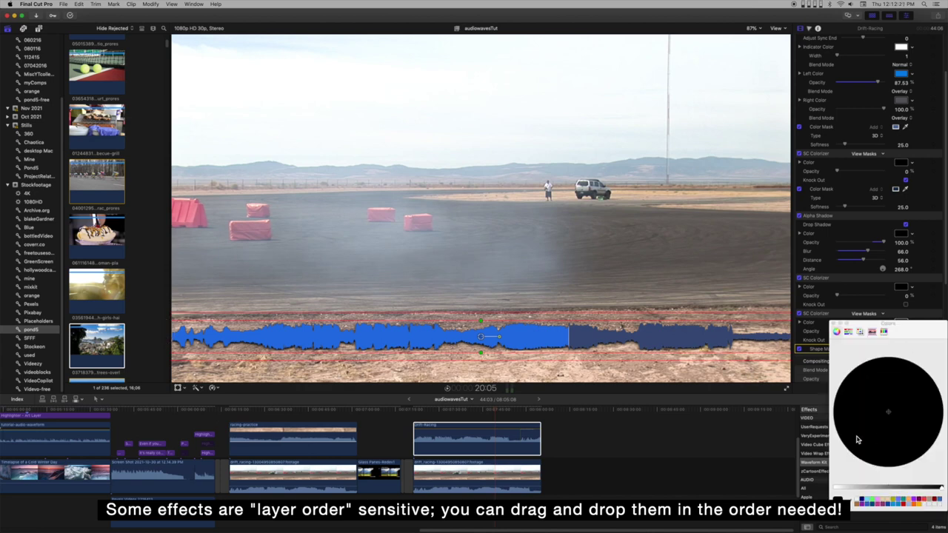
Tint the SC Colorizer a pale, near-white blue at 100% opacity
drag(850, 487, 847, 489)
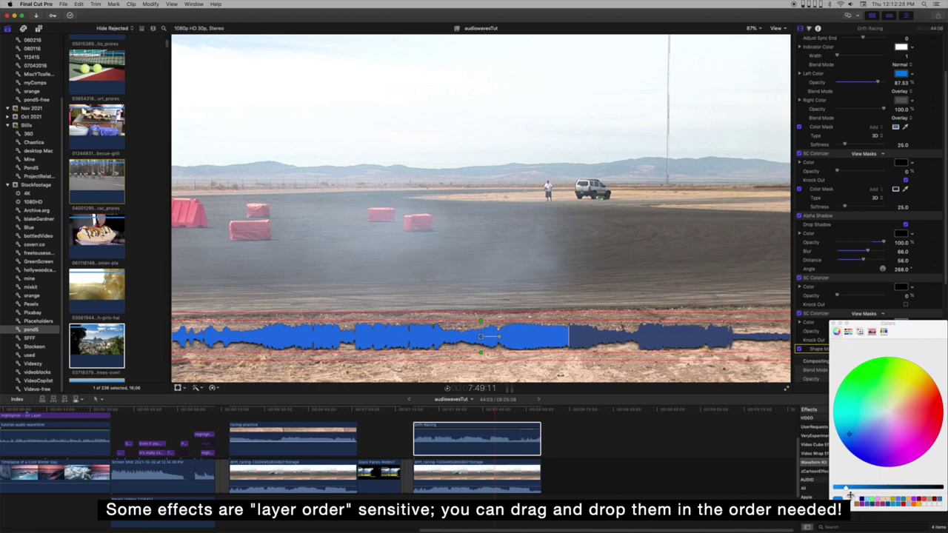
drag(843, 489, 829, 478)
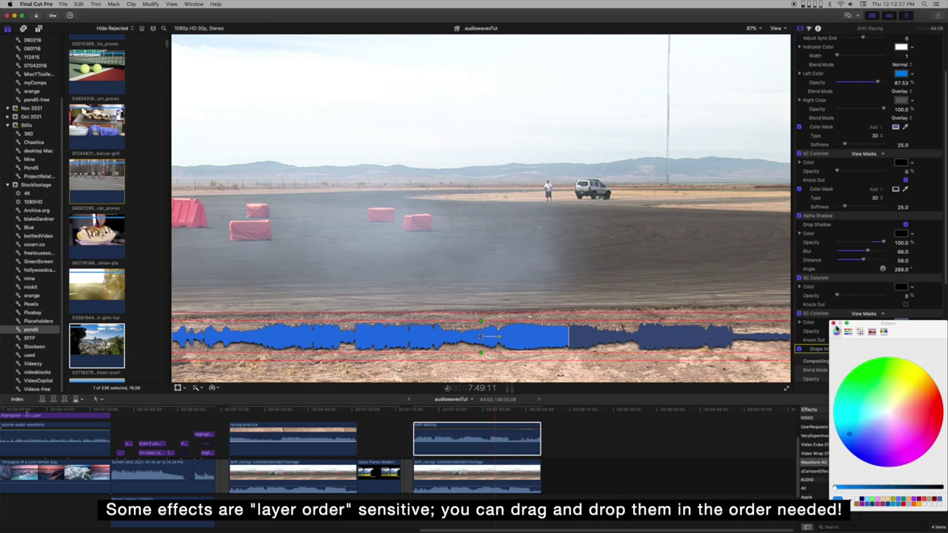
click(837, 330)
drag(842, 335, 908, 343)
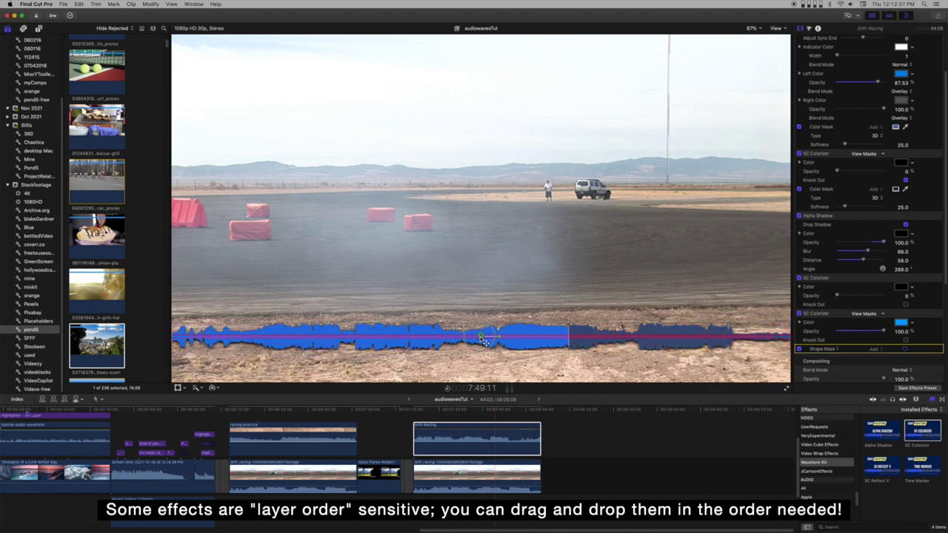
click(899, 325)
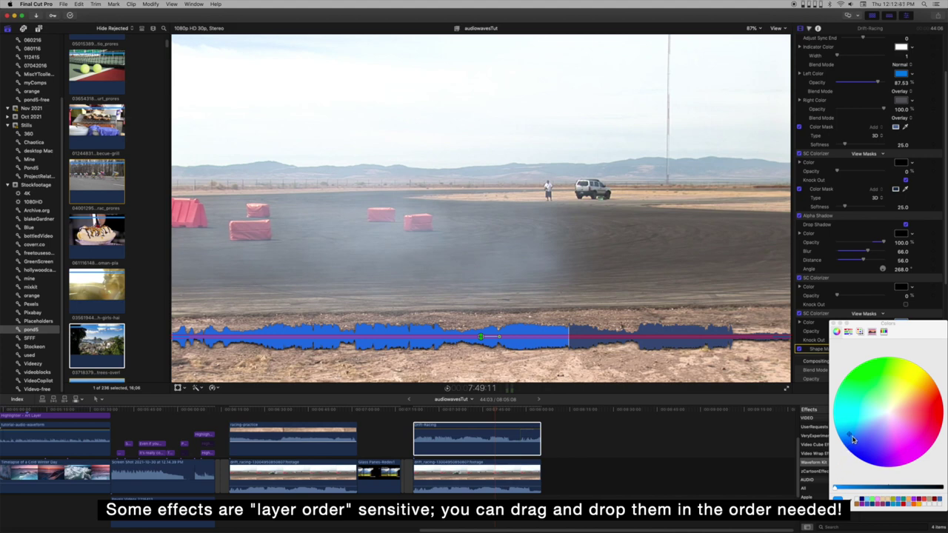
drag(851, 439, 877, 423)
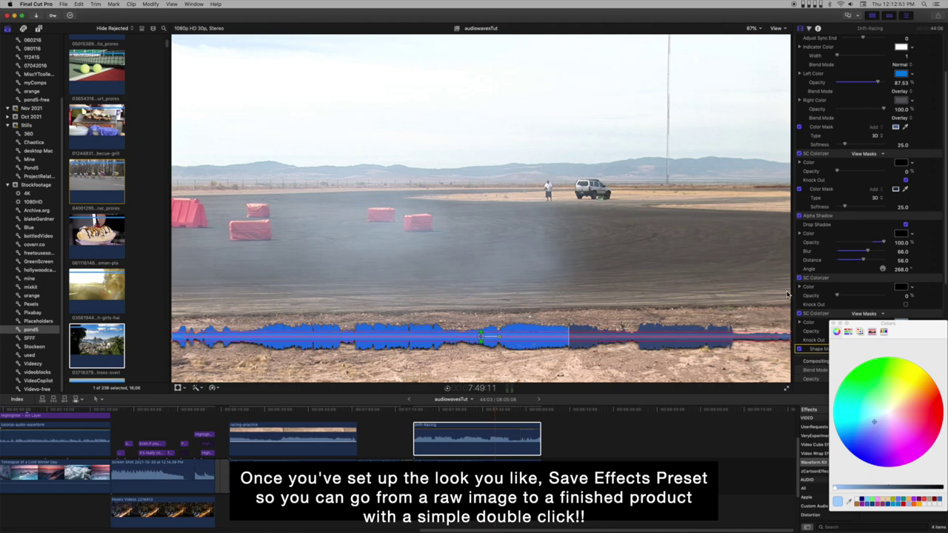
Delete the unused zero-opacity SC Colorizer and restore the masked one that was removed by mistake
click(815, 313)
click(834, 324)
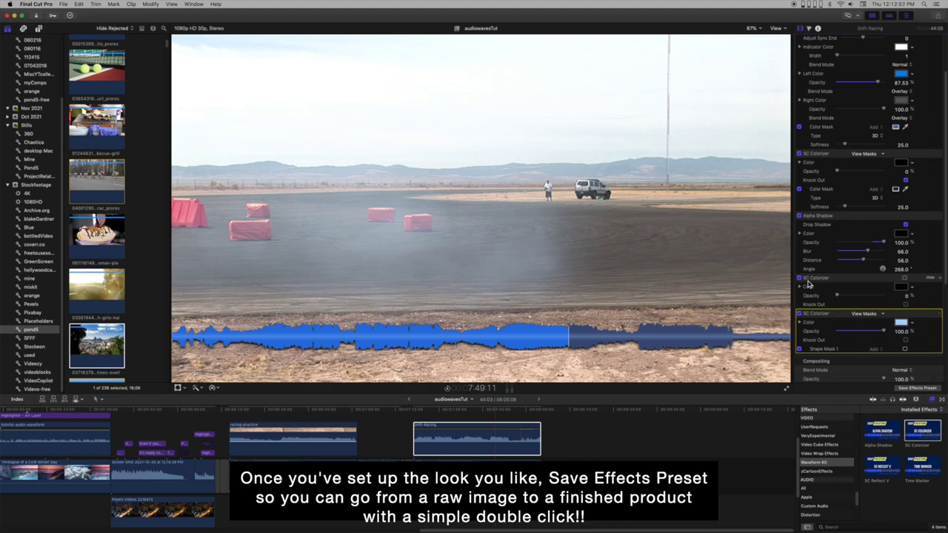
click(838, 283)
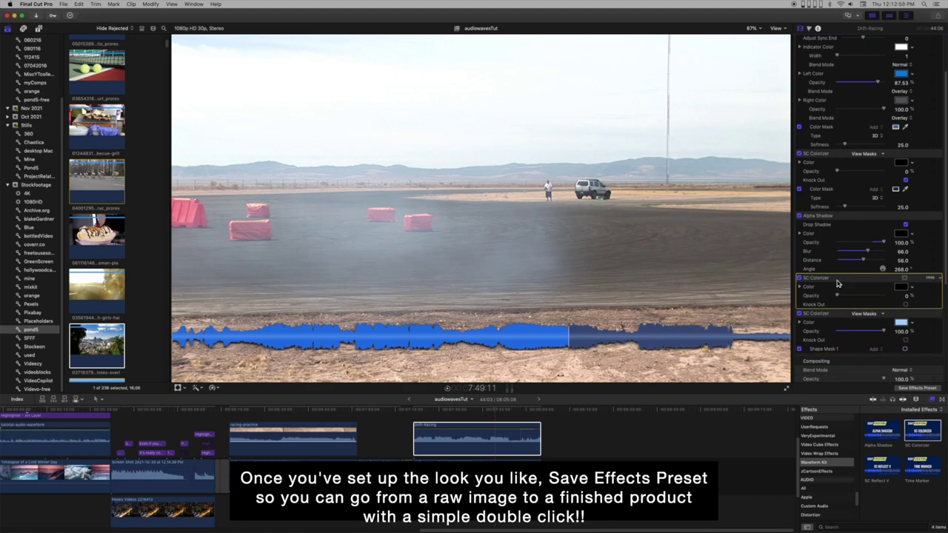
key(x)
key(Delete)
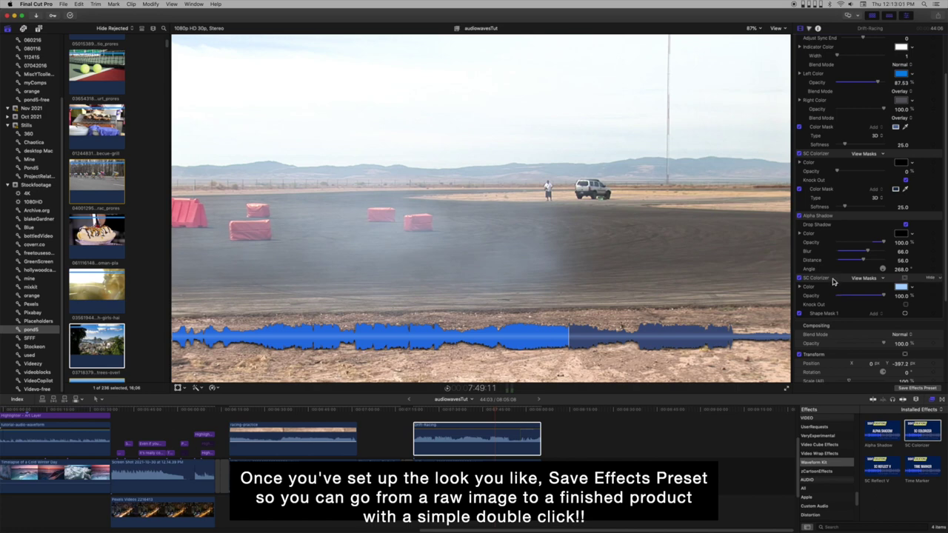
key(Delete)
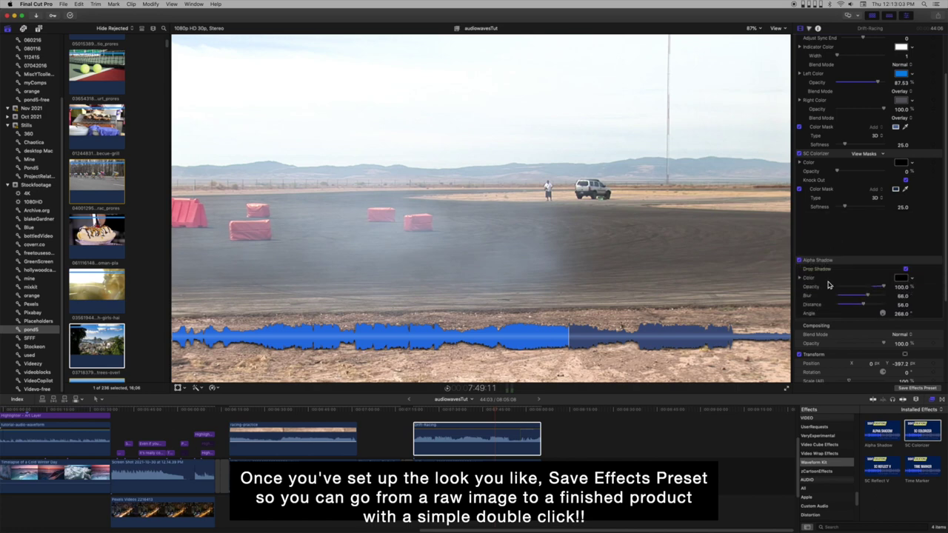
key(cmd+z)
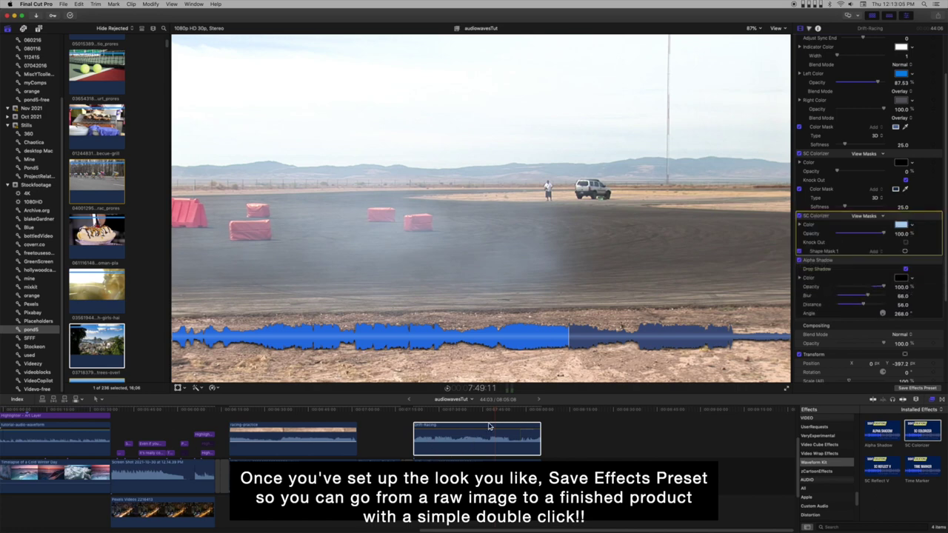
Set the waveform's right-hand colour to a dark violet-blue, deep navy shade
click(446, 421)
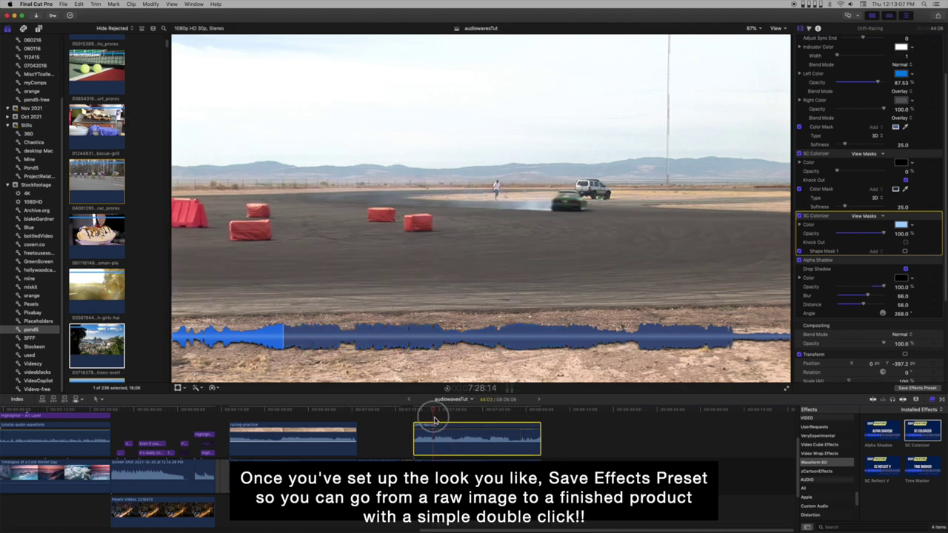
click(492, 419)
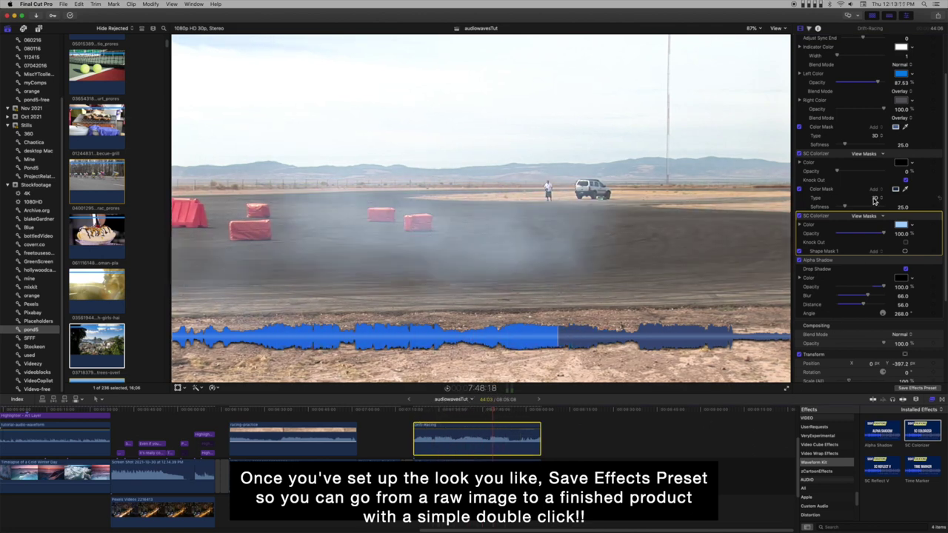
click(903, 101)
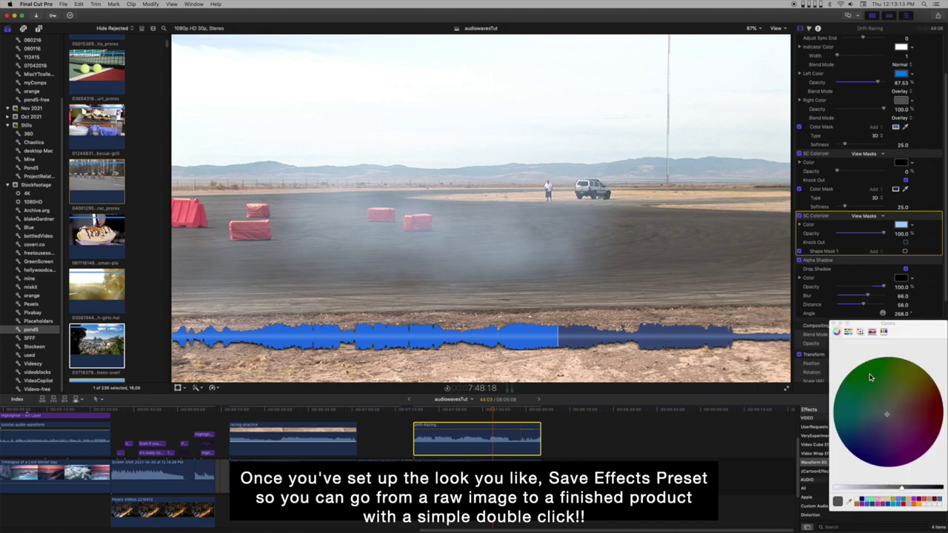
click(875, 457)
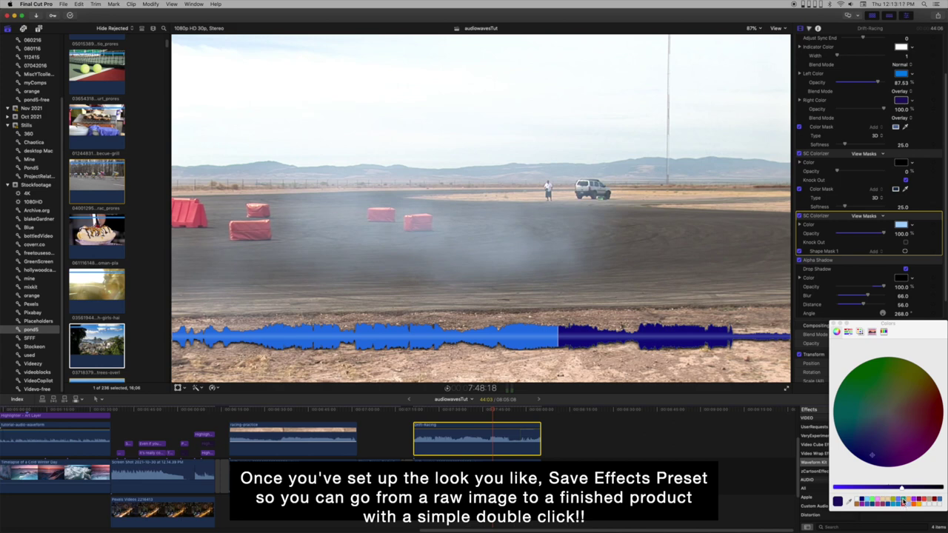
drag(902, 490, 914, 490)
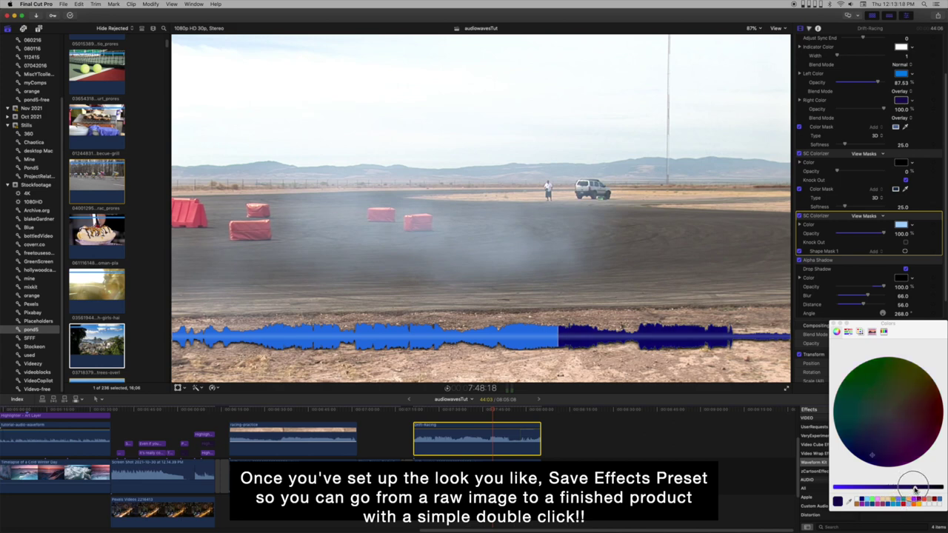
click(834, 324)
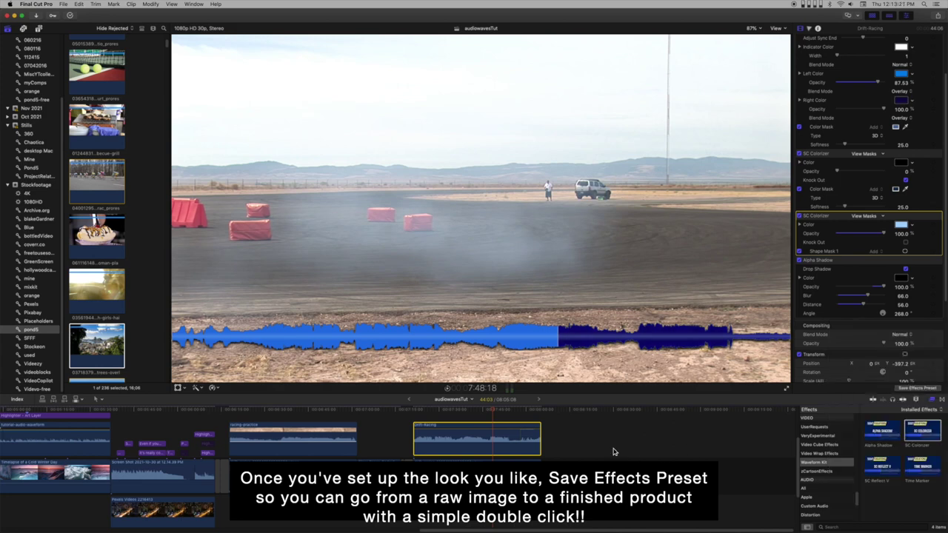
click(432, 416)
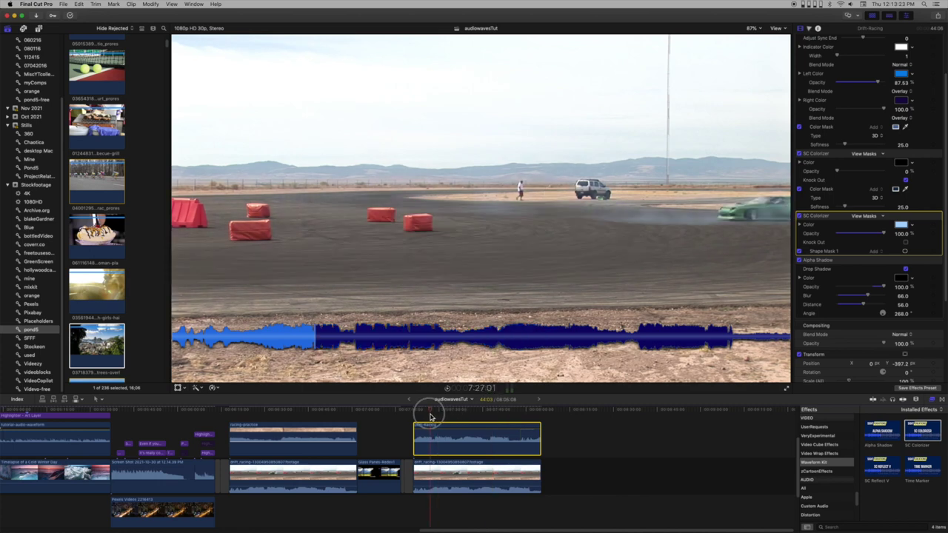
drag(432, 416, 513, 423)
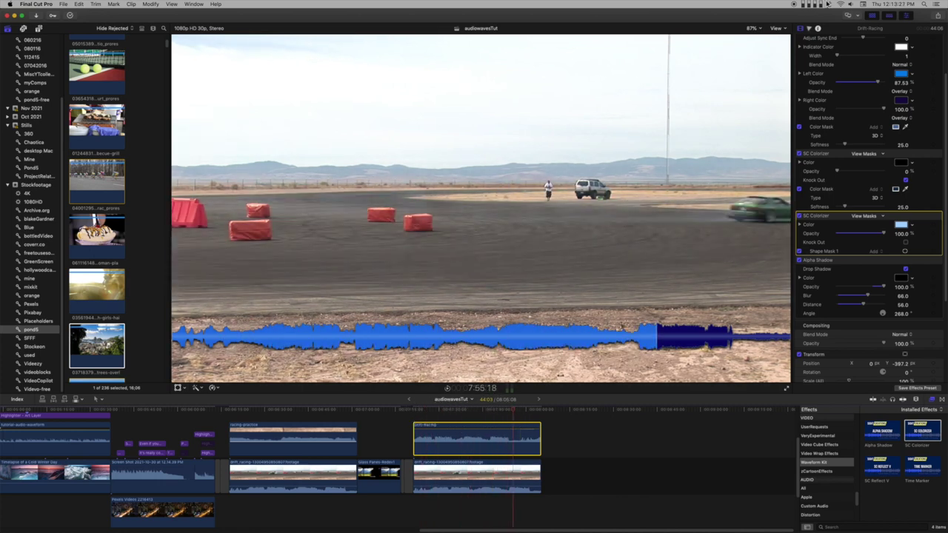